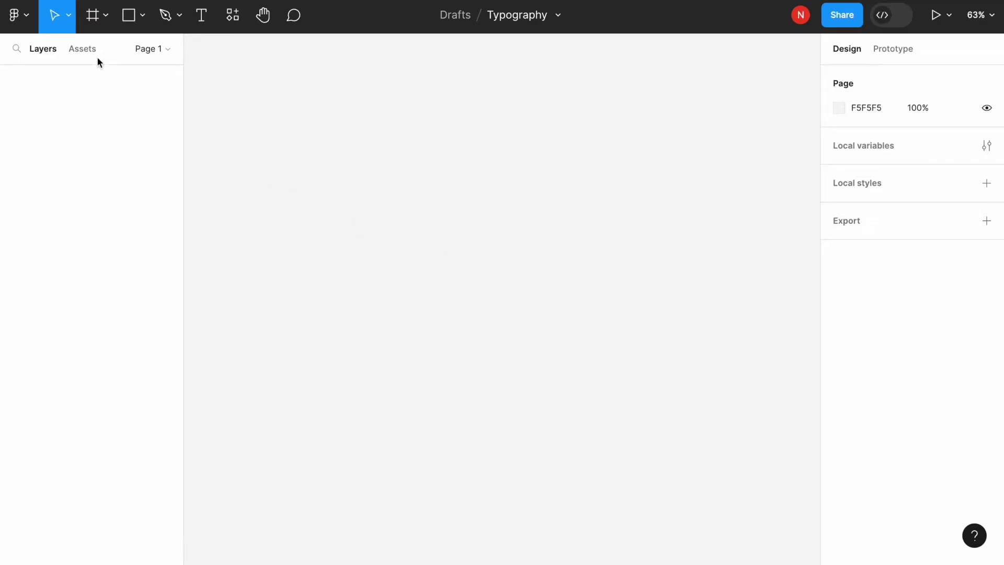
Step: Launch the Fontpair plugin from the main menu's Plugins list
click(16, 14)
mouse_move(119, 253)
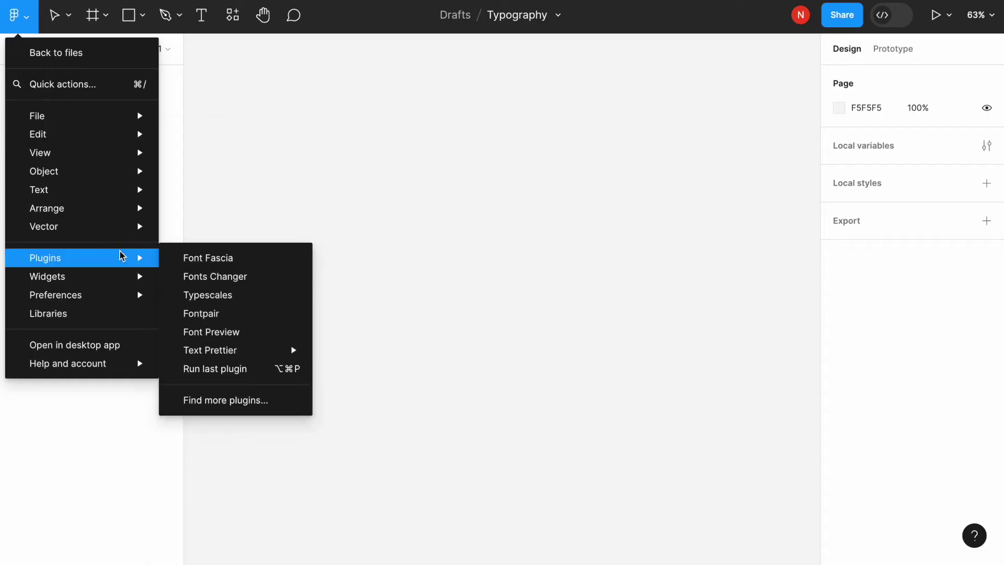
click(253, 312)
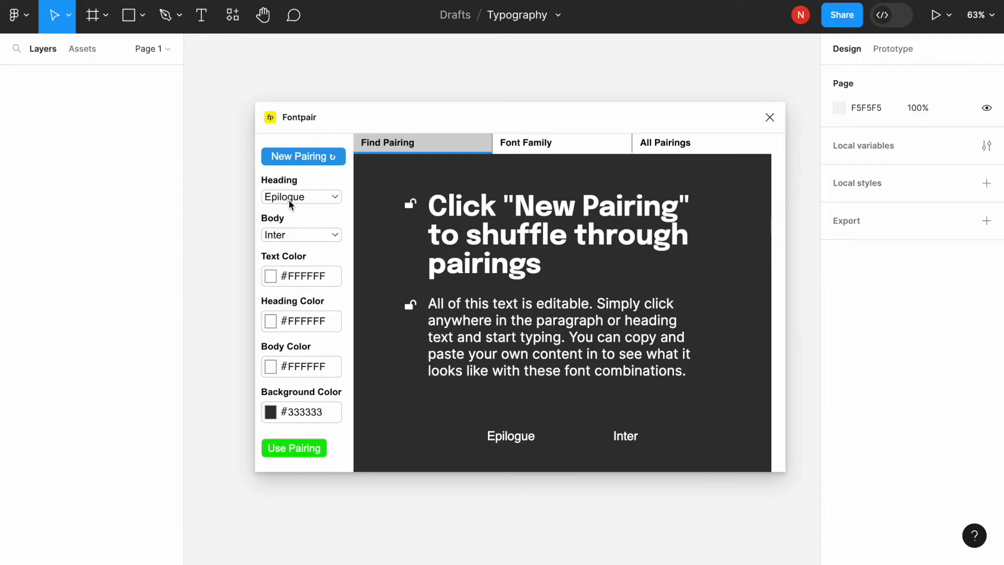
Step: Change the heading font to Libre Franklin, then Oxygen, and finally Tenor Sans
click(289, 202)
scroll(322, 360, down, 3)
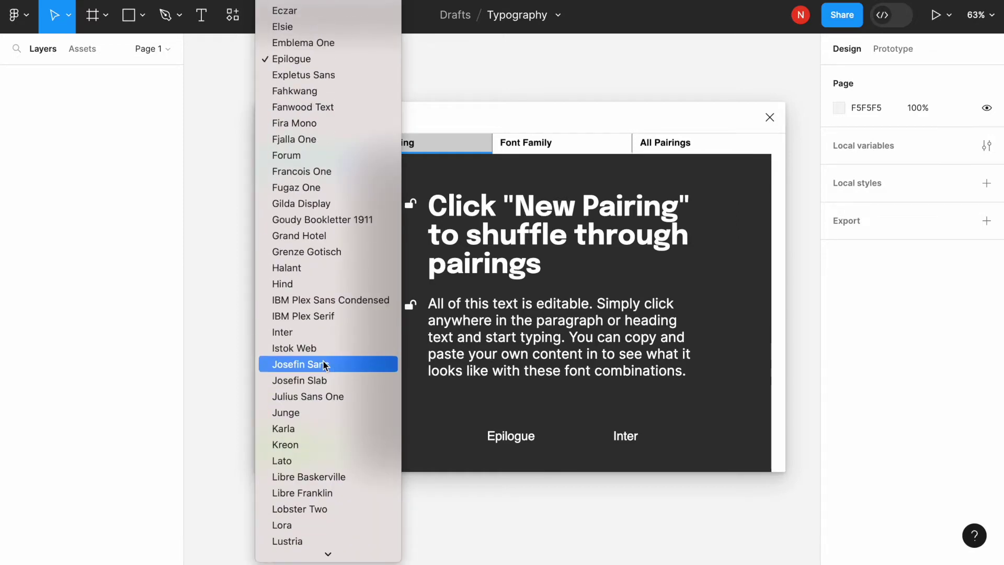
scroll(322, 360, down, 3)
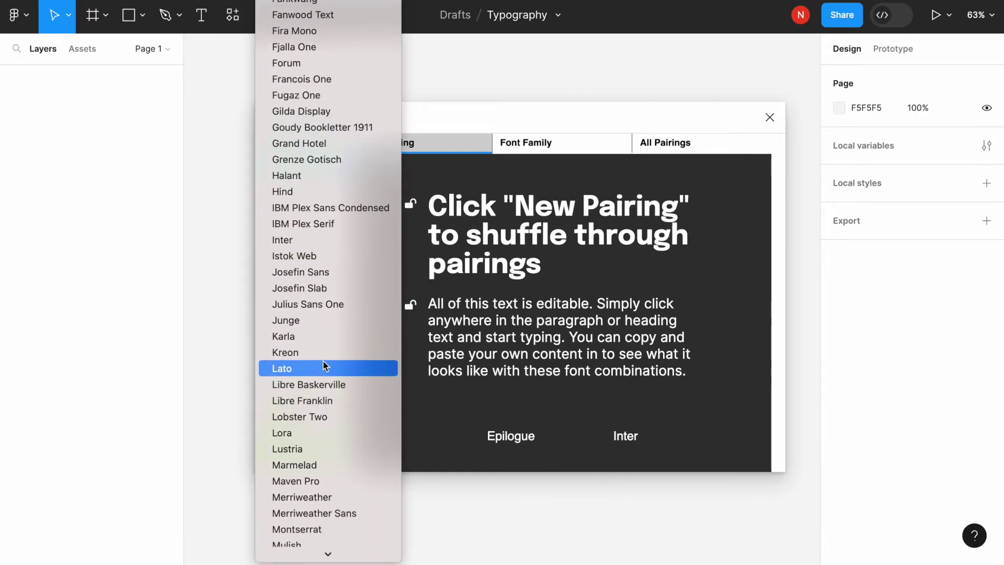
click(328, 400)
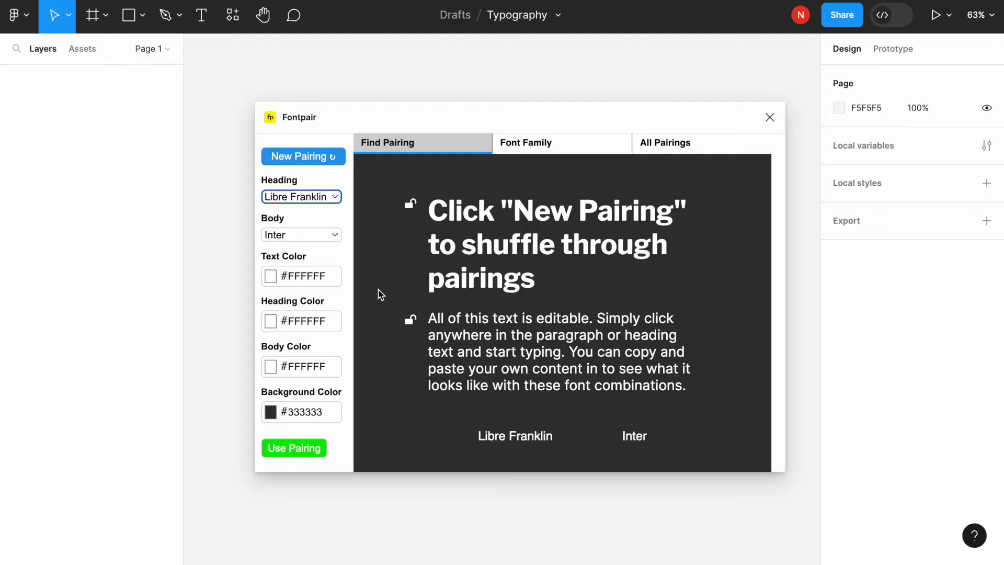
click(329, 196)
scroll(317, 277, down, 7)
click(303, 337)
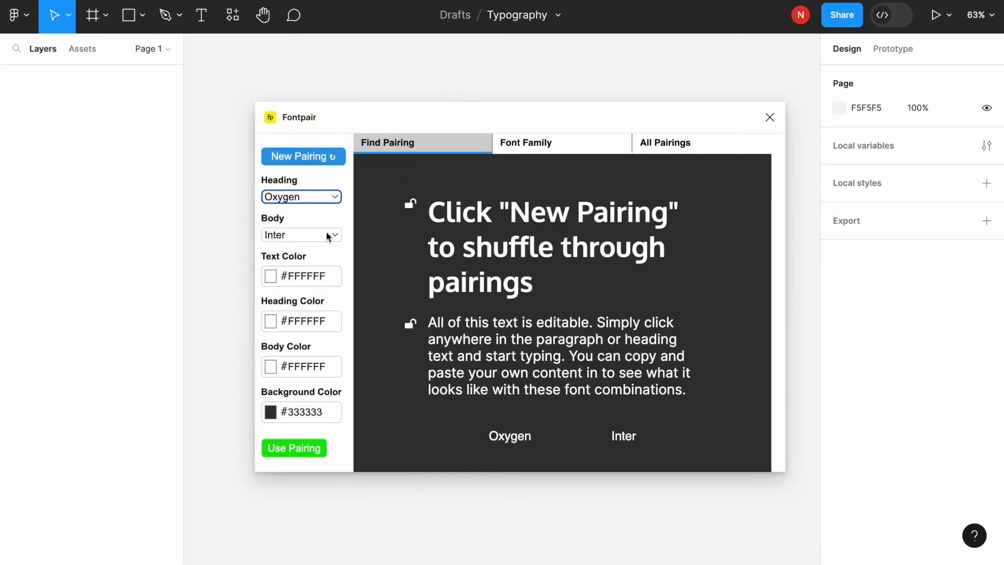
click(335, 204)
scroll(322, 343, down, 10)
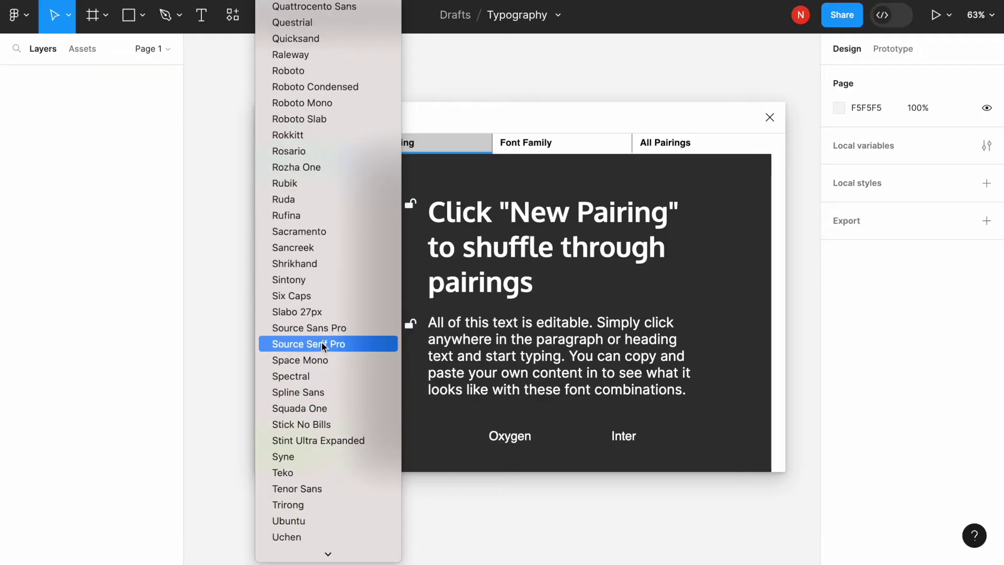
click(322, 343)
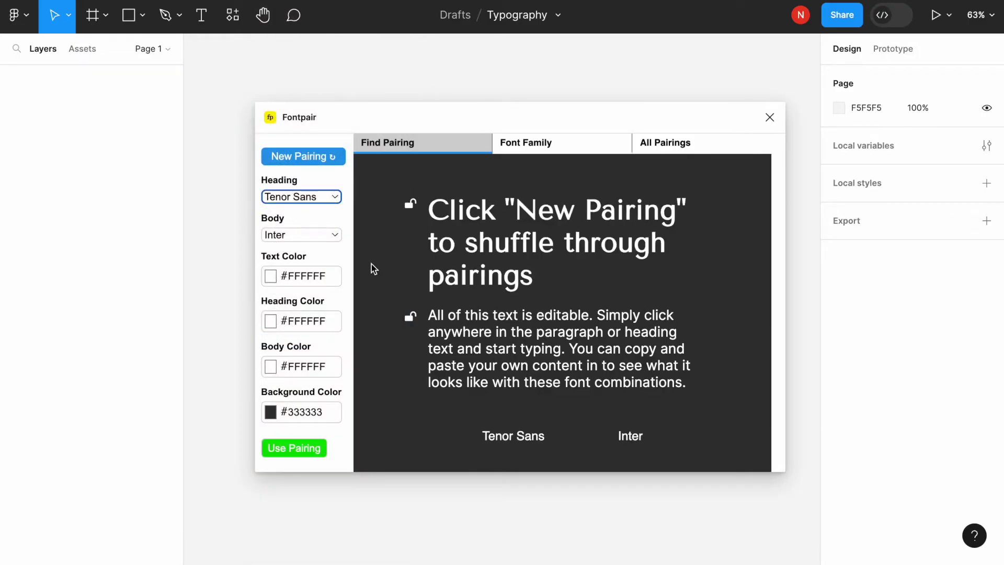
Step: Pick the Abril Fatface & Poppins pairing from All Pairings and return to the preview
click(718, 151)
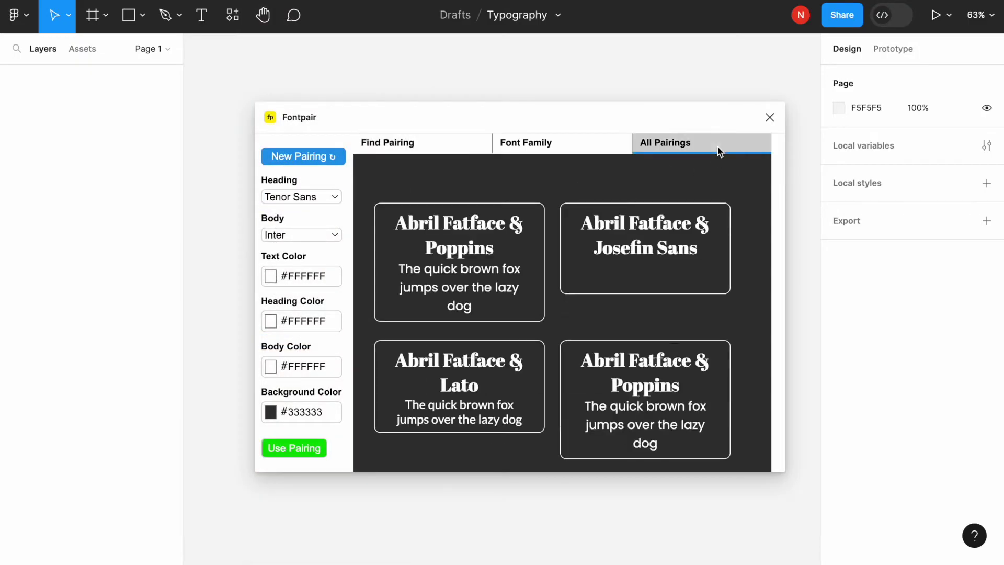
scroll(500, 230, down, 3)
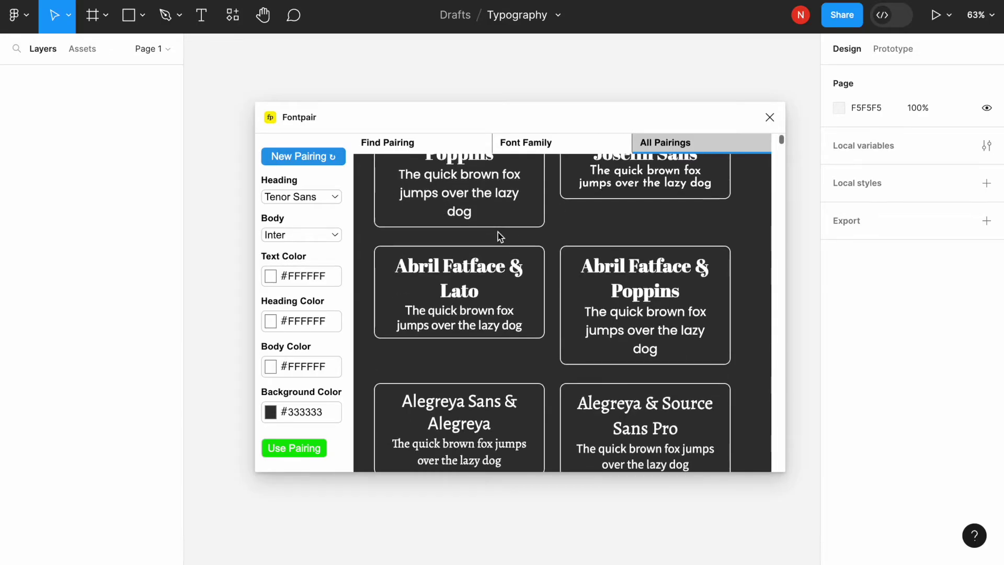
scroll(498, 232, down, 1)
scroll(549, 276, up, 2)
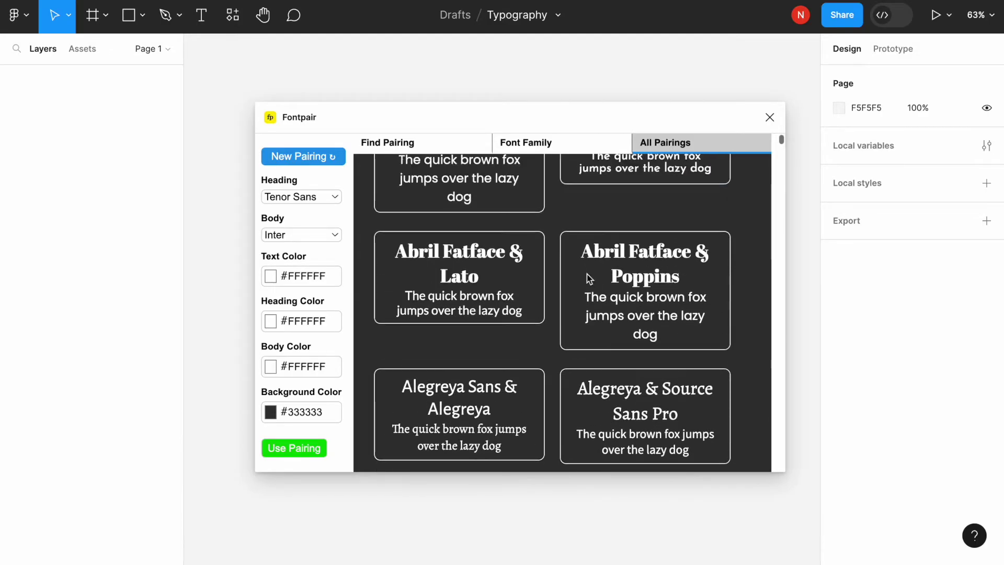
click(619, 250)
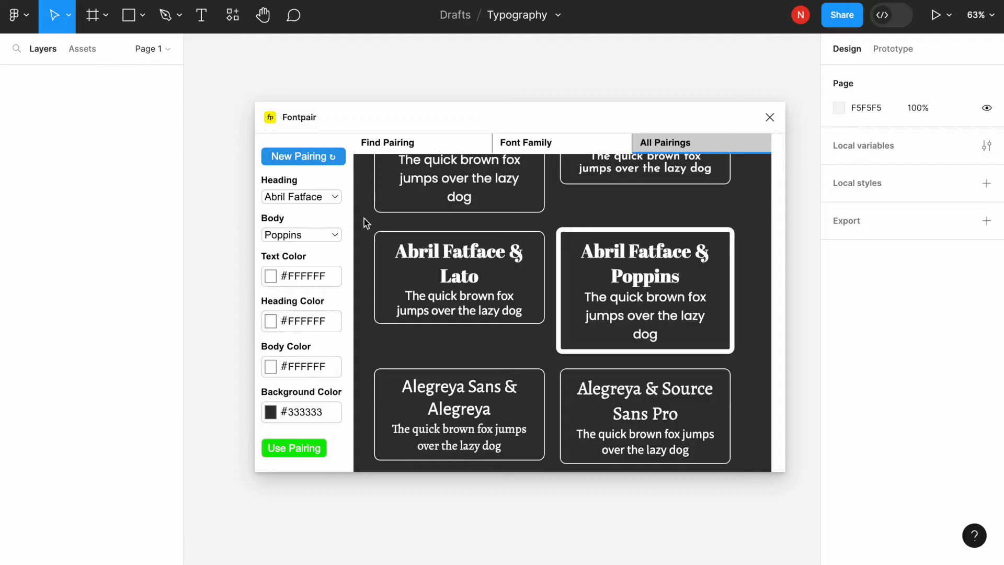
click(406, 148)
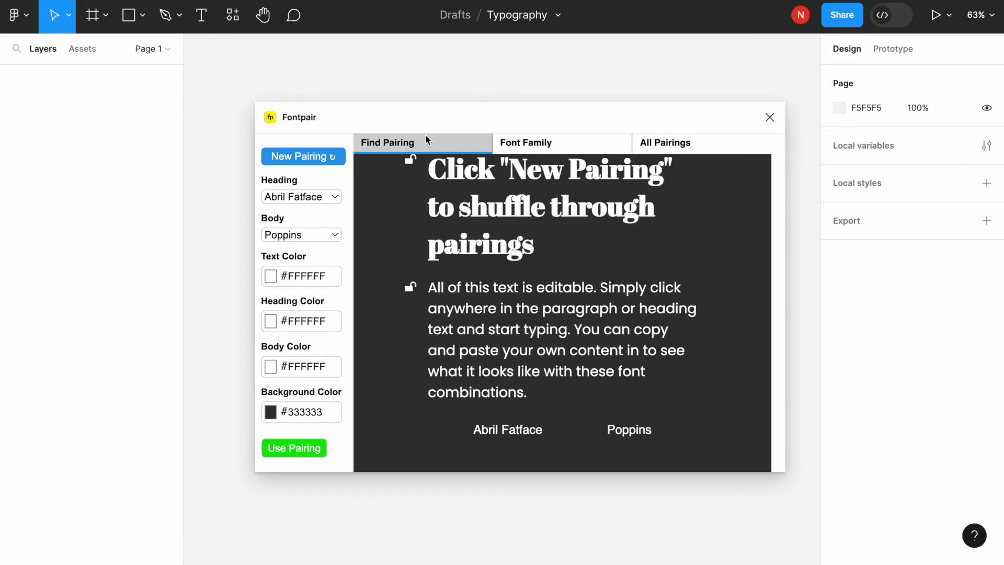
Step: Lock the Abril Fatface heading and shuffle body fonts until Inter appears
scroll(417, 188, up, 1)
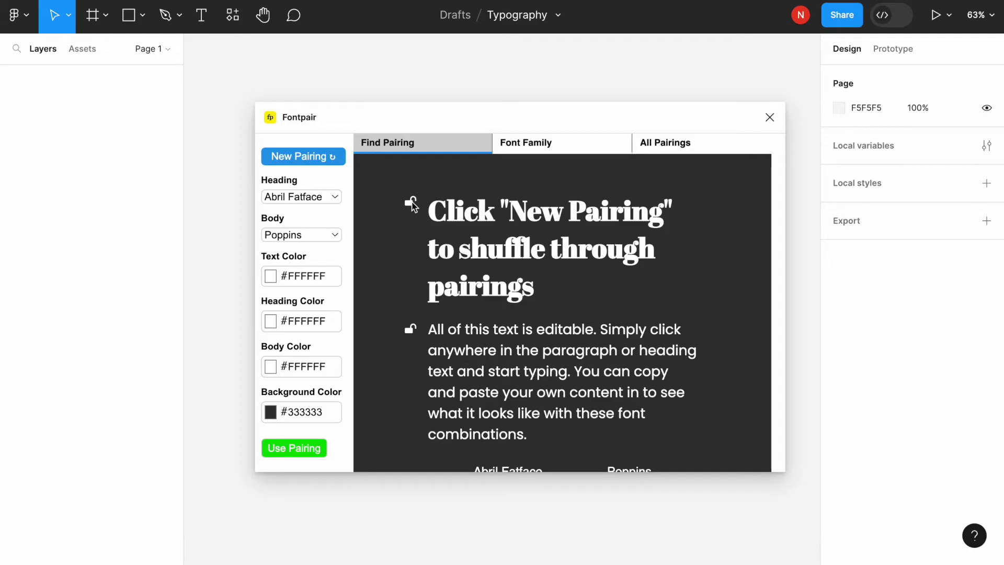
click(411, 203)
click(309, 160)
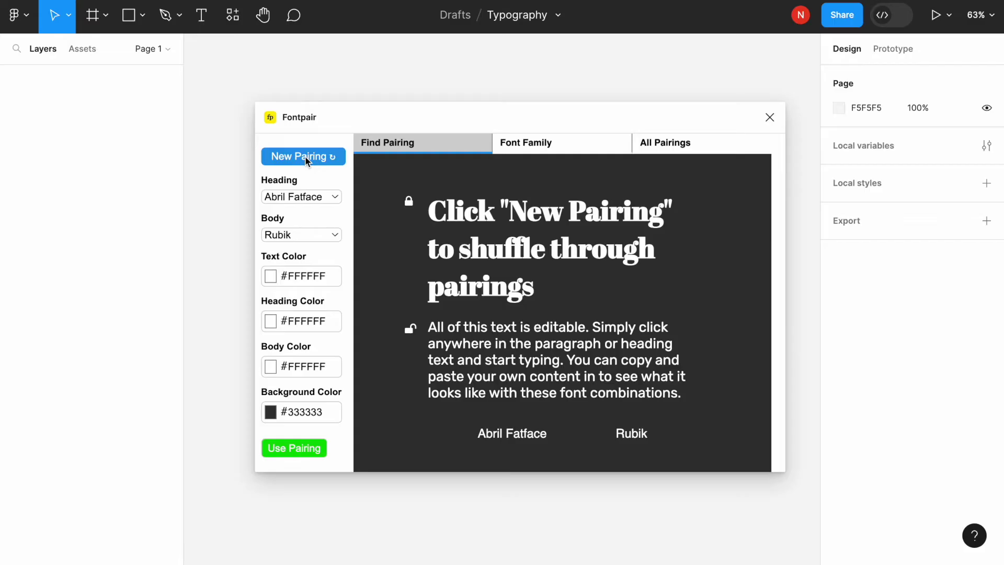
click(308, 159)
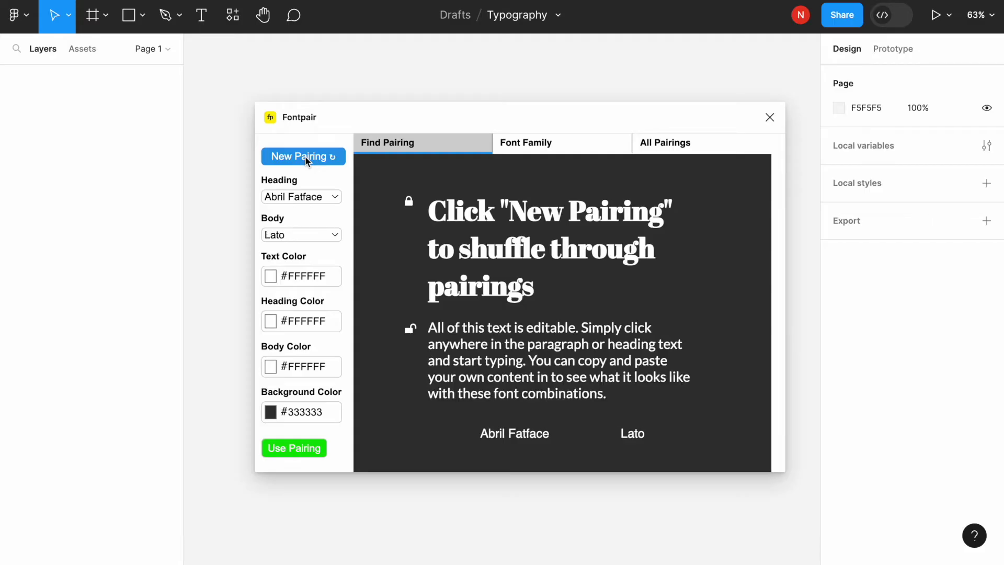
click(307, 160)
click(307, 159)
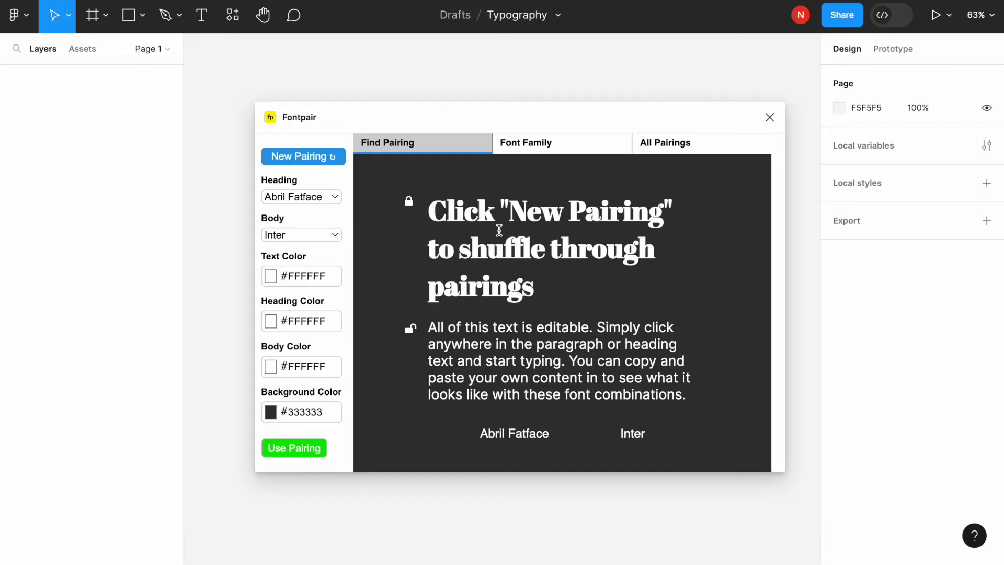
Step: Replace the preview heading with 'Hello there' and the paragraph with a short greeting sentence
triple_click(498, 230)
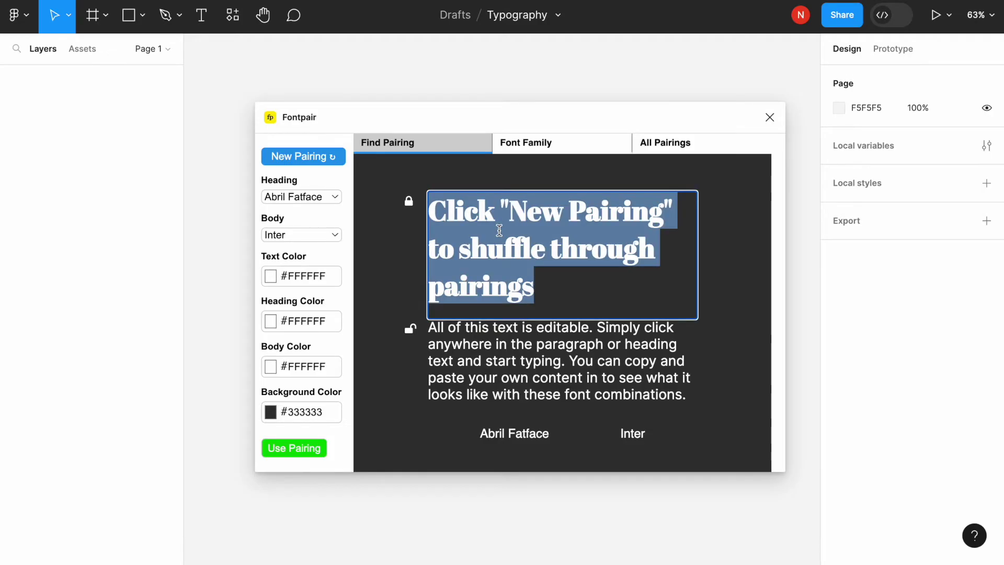
text(H)
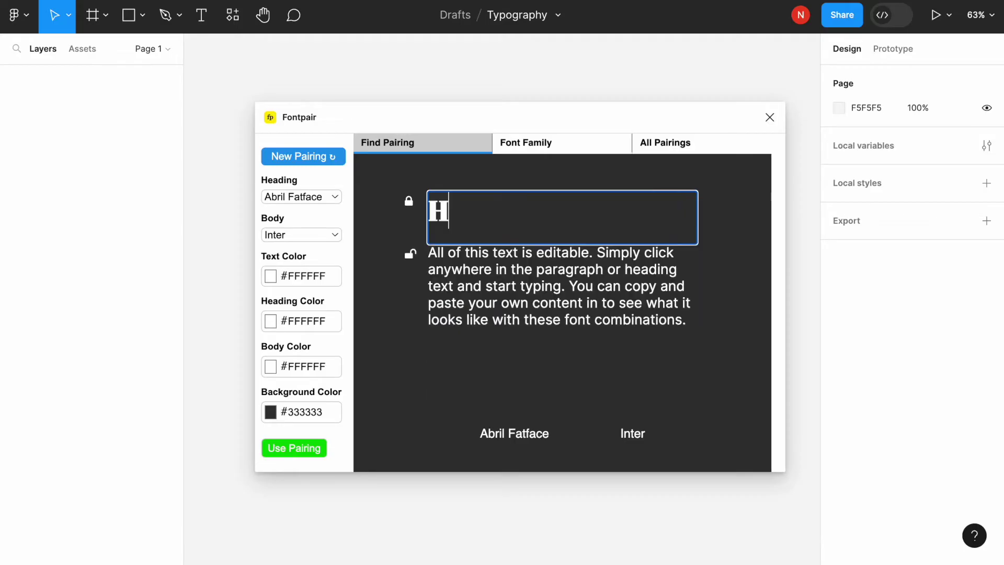
text(ello there)
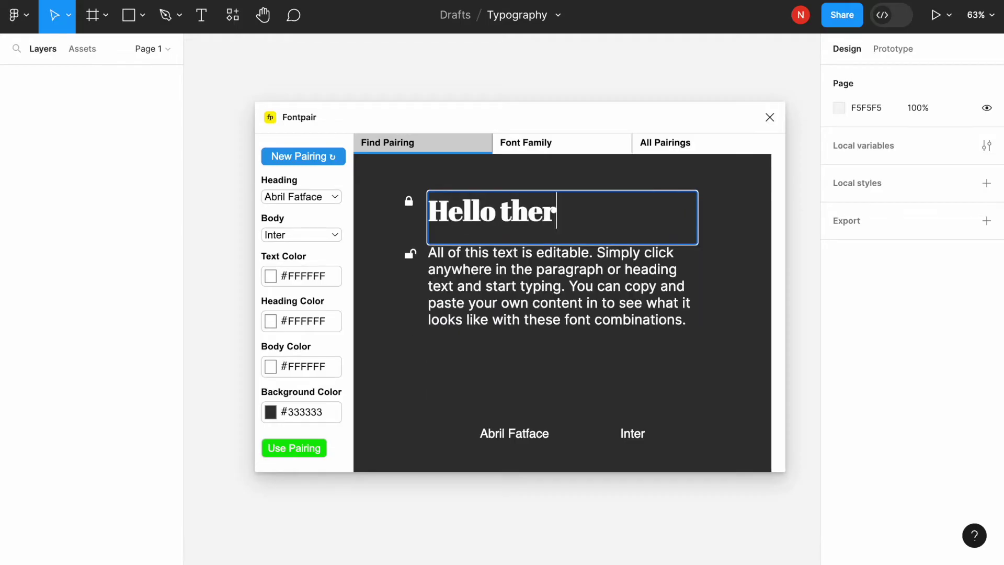
triple_click(511, 263)
text(Its )
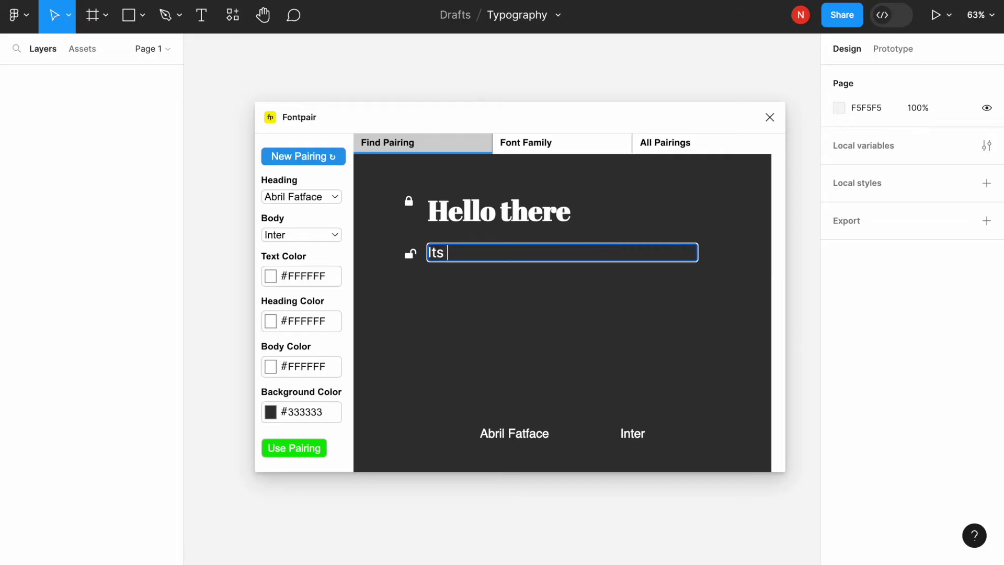
text(Nick and I'm ah)
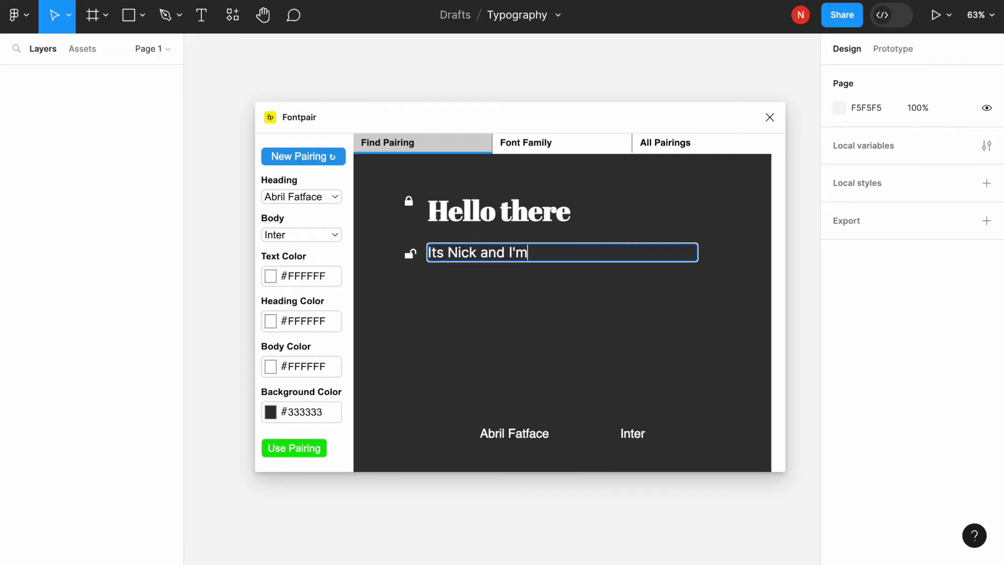
key(BackSpace)
key(BackSpace)
text(happy to see you)
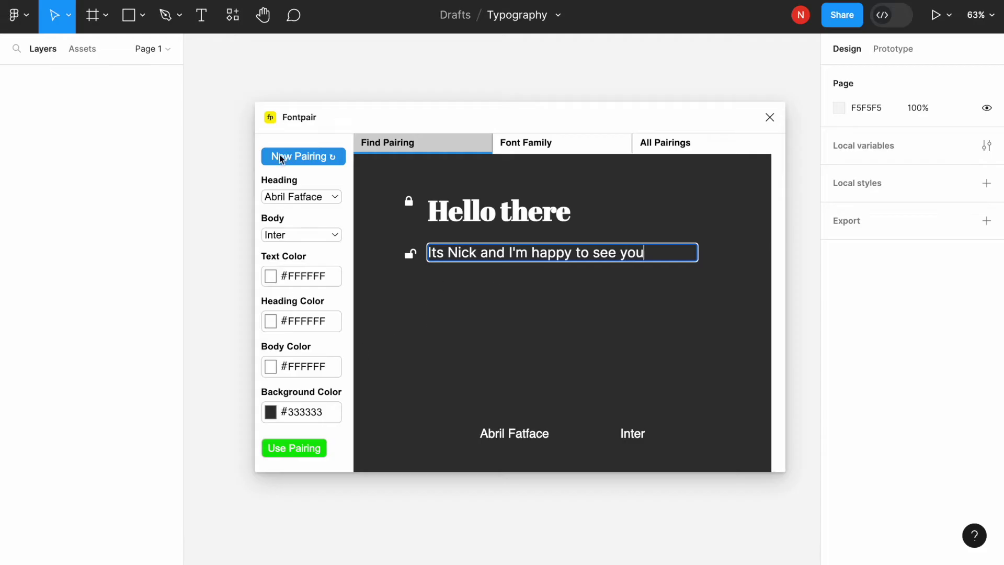
Step: Shuffle through nine more body-font pairings, then close Fontpair
click(329, 158)
click(330, 159)
click(330, 159)
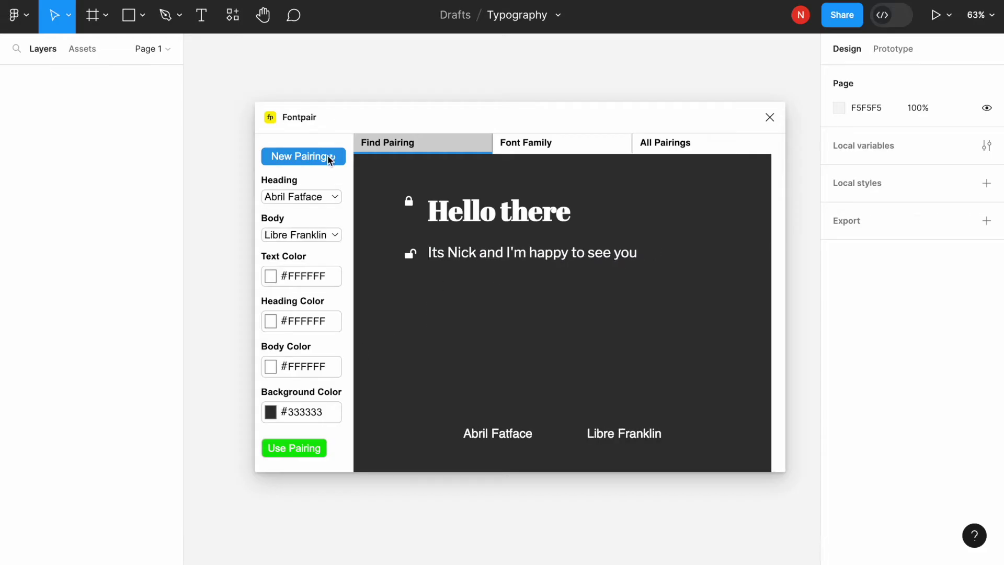
click(330, 159)
click(329, 158)
click(330, 159)
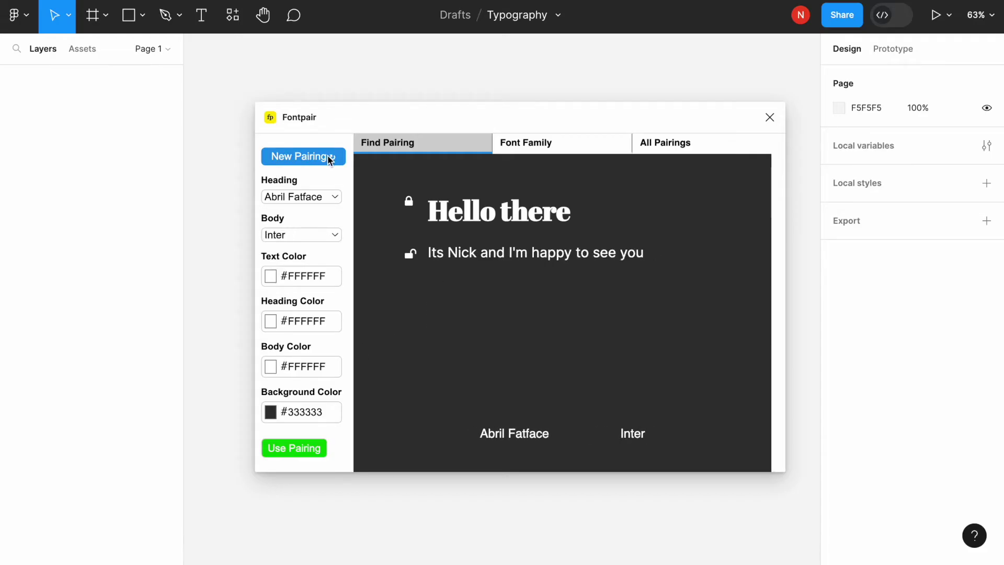
click(330, 159)
click(330, 158)
click(330, 159)
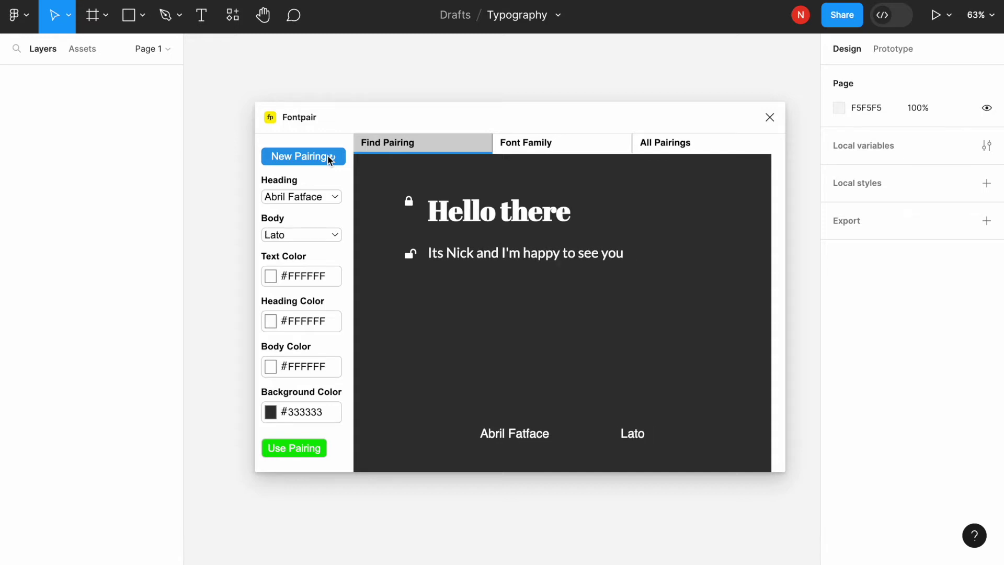
click(770, 117)
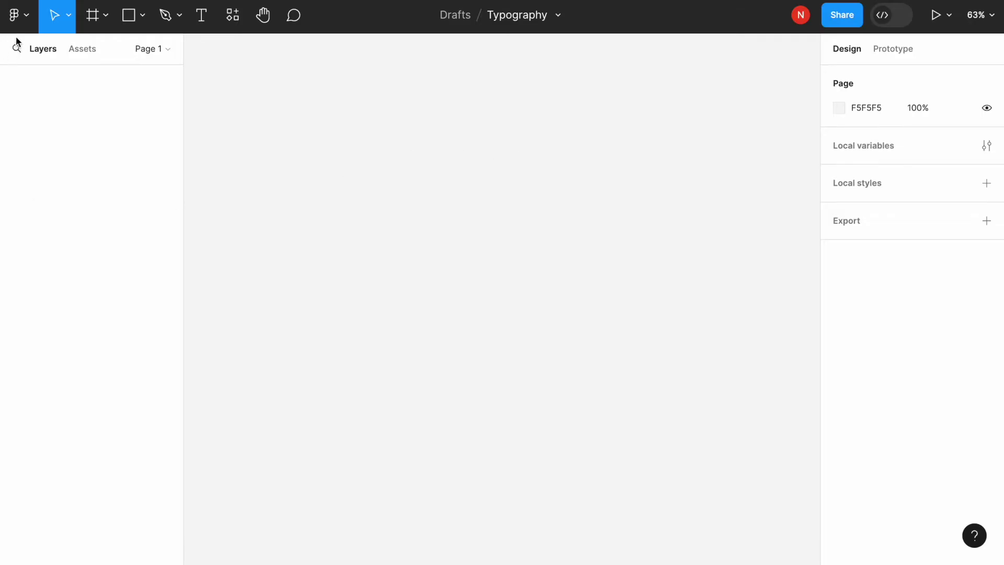
Step: Launch the Typescales plugin from the main menu's Plugins list
click(23, 20)
mouse_move(40, 152)
mouse_move(111, 258)
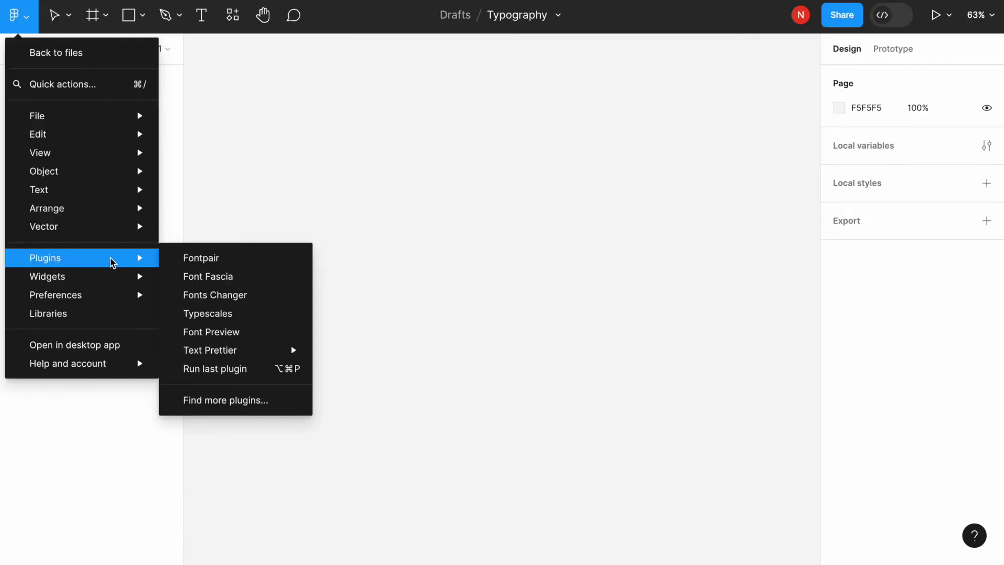
click(262, 316)
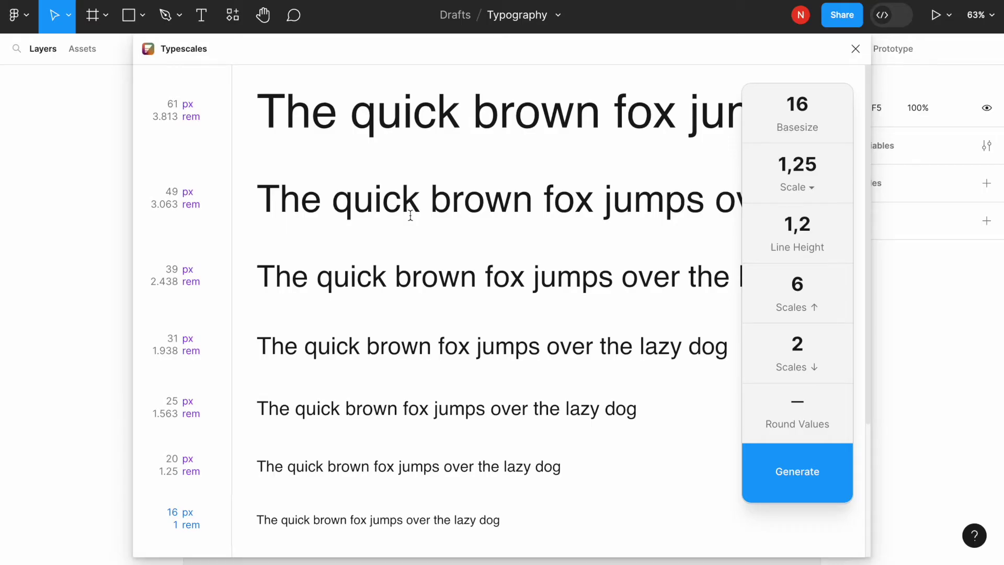
Step: Change the base size to 14, then set it back to 16
click(789, 105)
double_click(789, 106)
text(14)
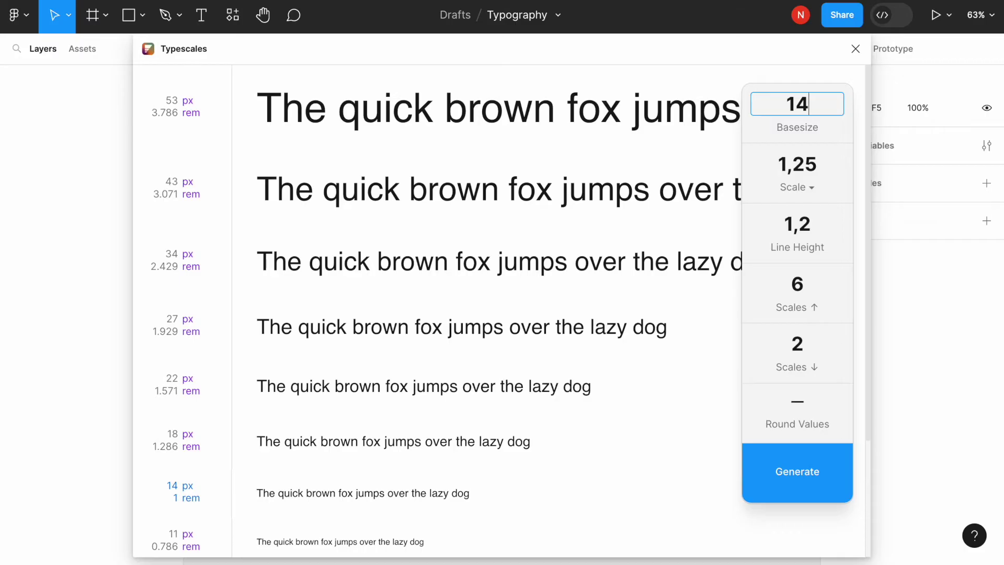
double_click(789, 106)
text(16)
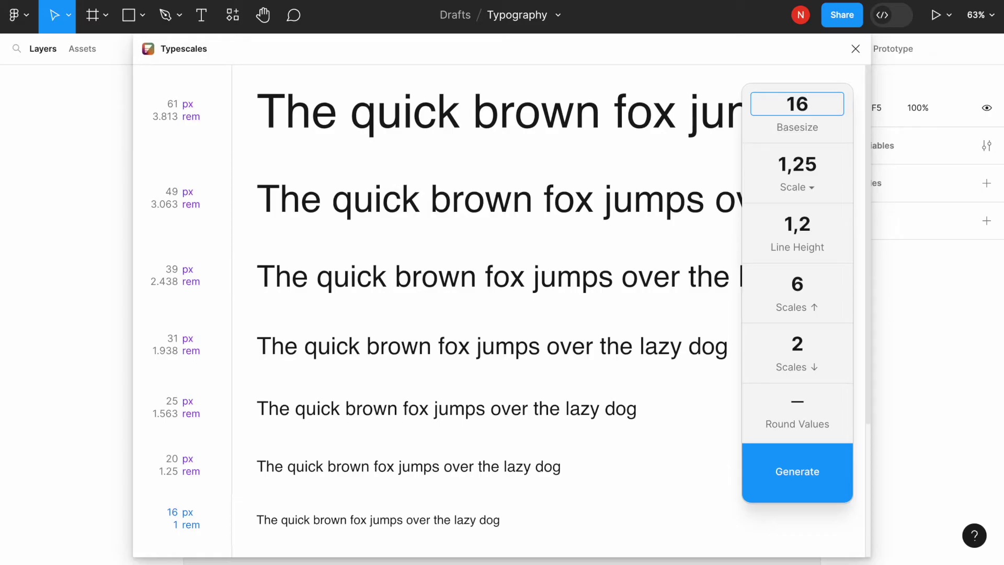
click(810, 187)
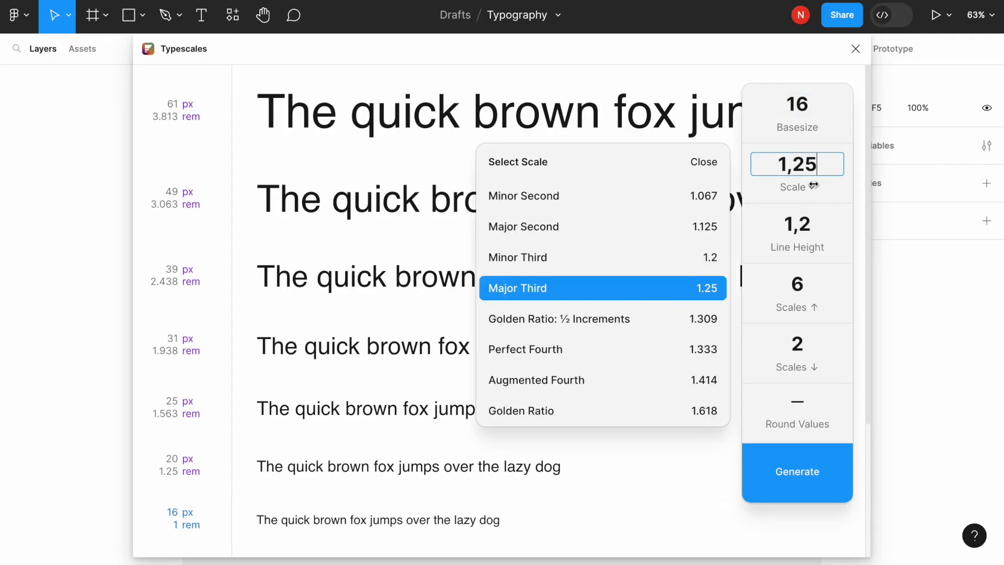
Step: Set the scale ratio to Minor Third 1.2, then try Golden Ratio 1.618
click(625, 253)
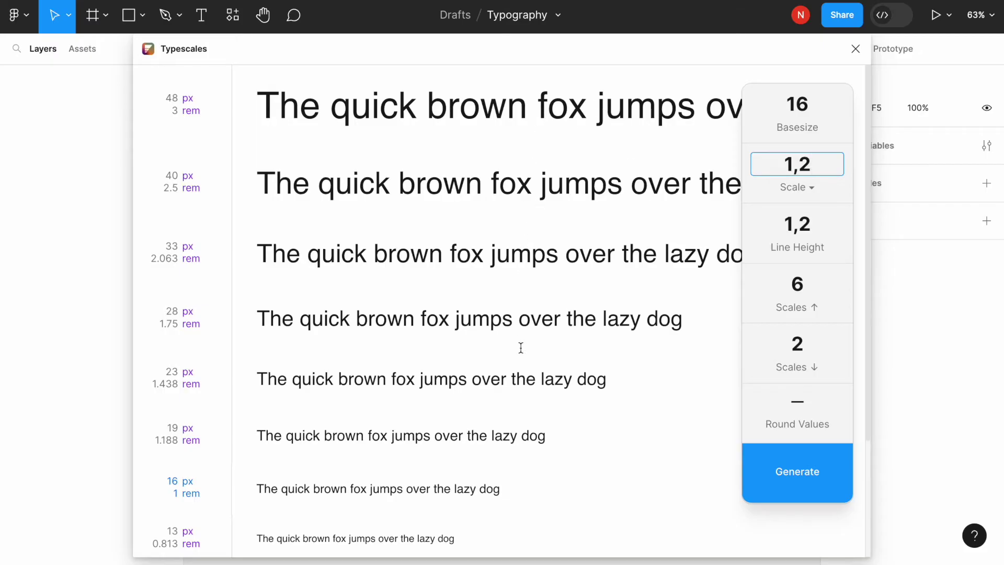
click(809, 185)
click(810, 185)
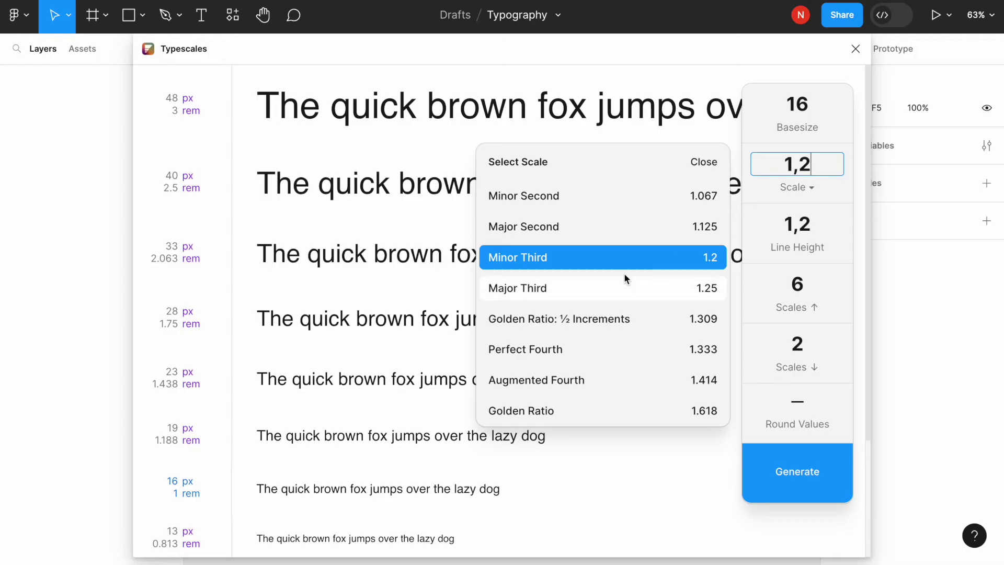
click(578, 408)
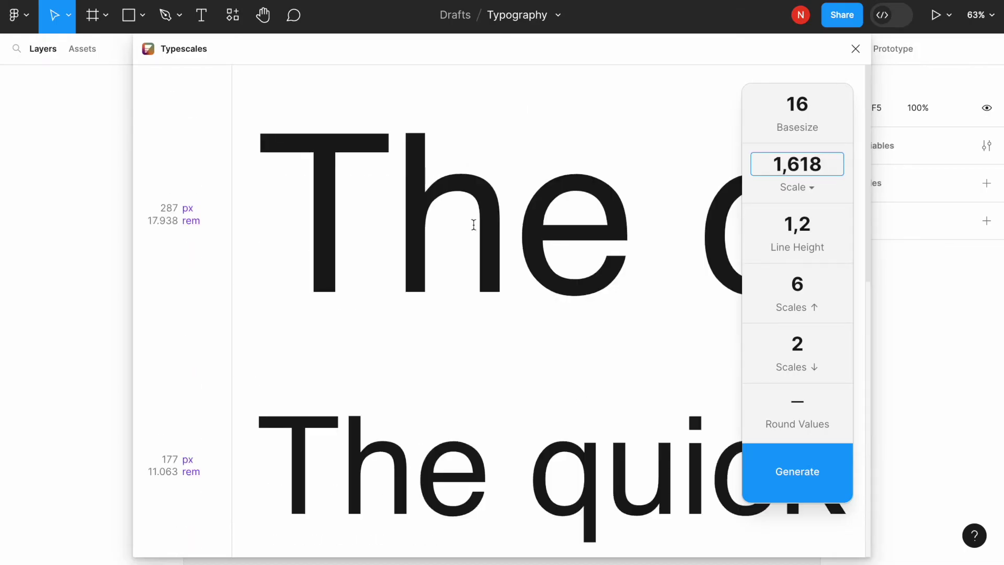
Step: Revert the scale to Minor Third 1.2 and generate the type-scale frame on the canvas
scroll(473, 224, down, 3)
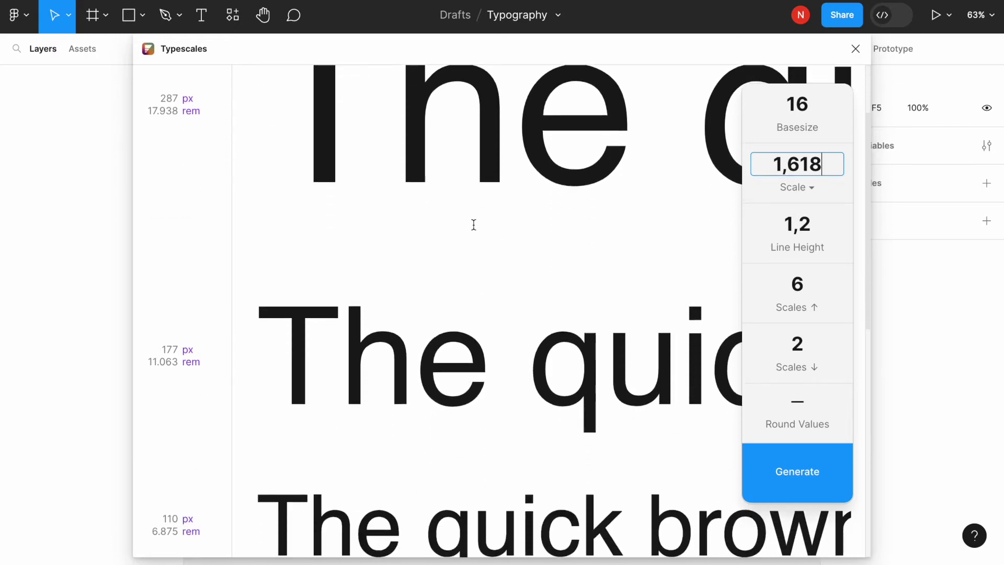
scroll(474, 224, down, 10)
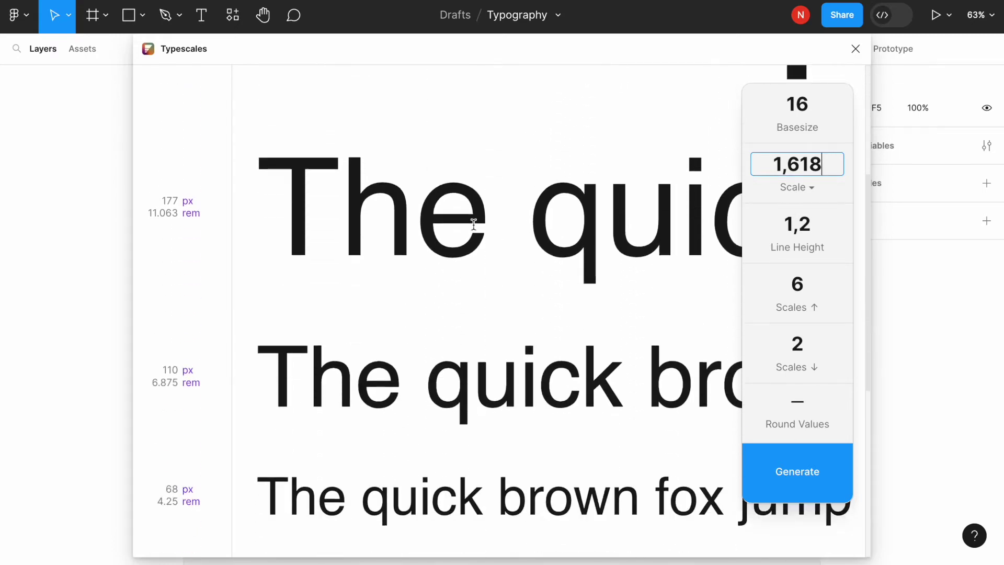
scroll(474, 225, up, 13)
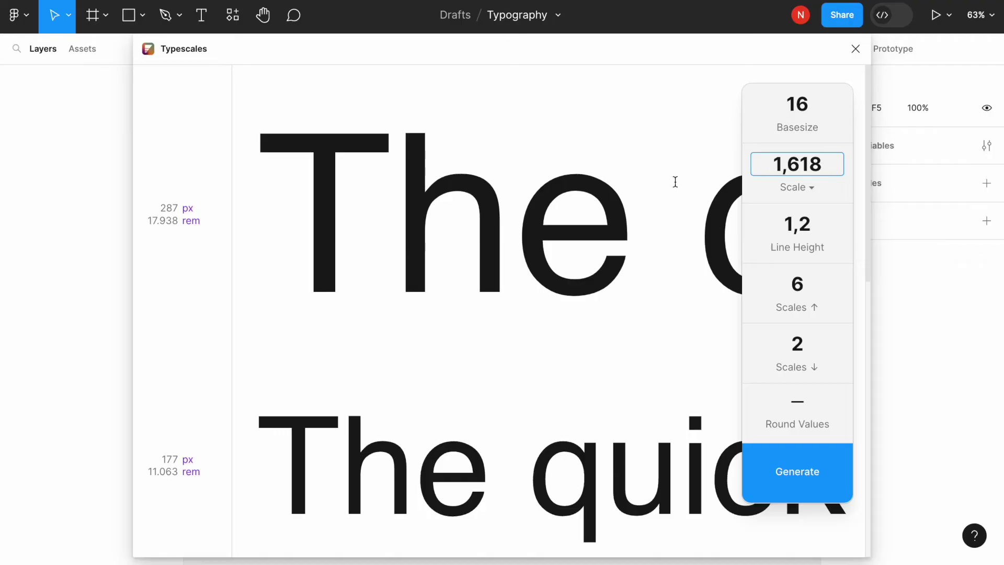
click(804, 187)
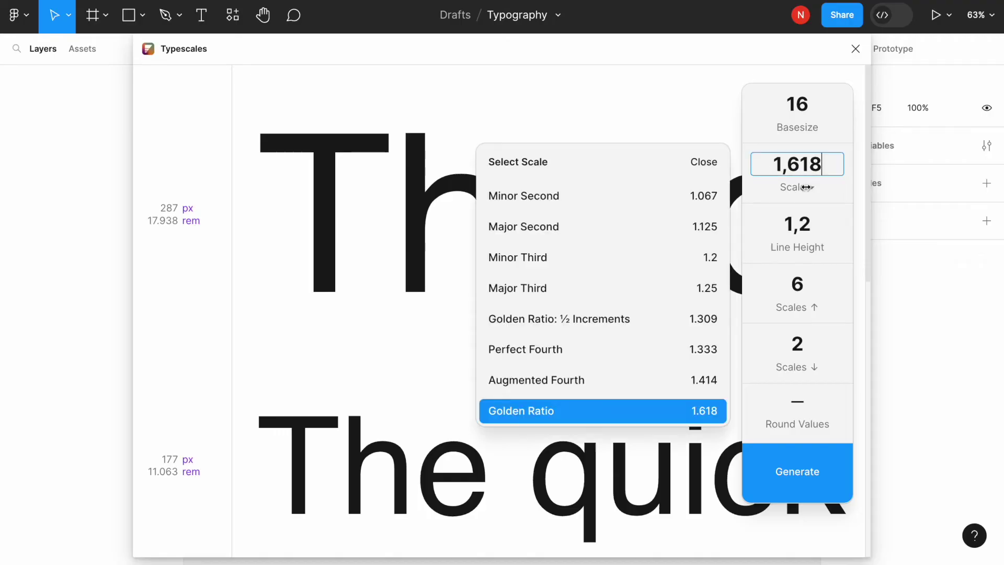
click(609, 257)
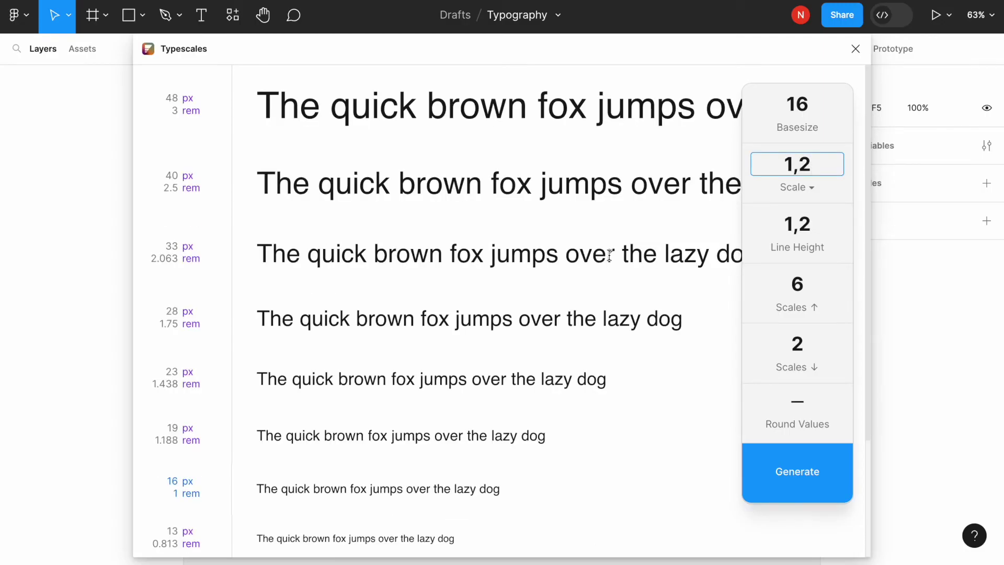
click(769, 465)
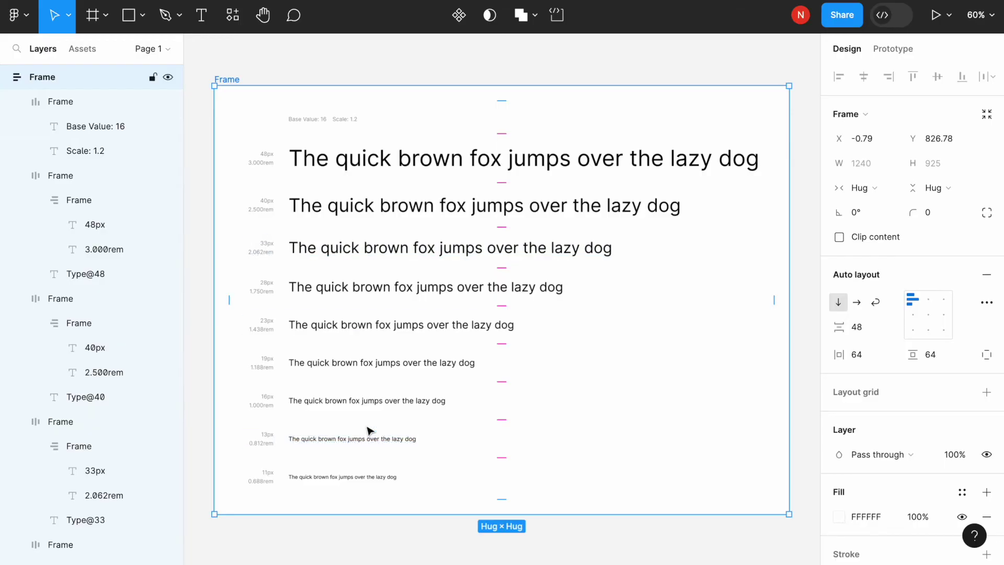
ctrl+click(385, 411)
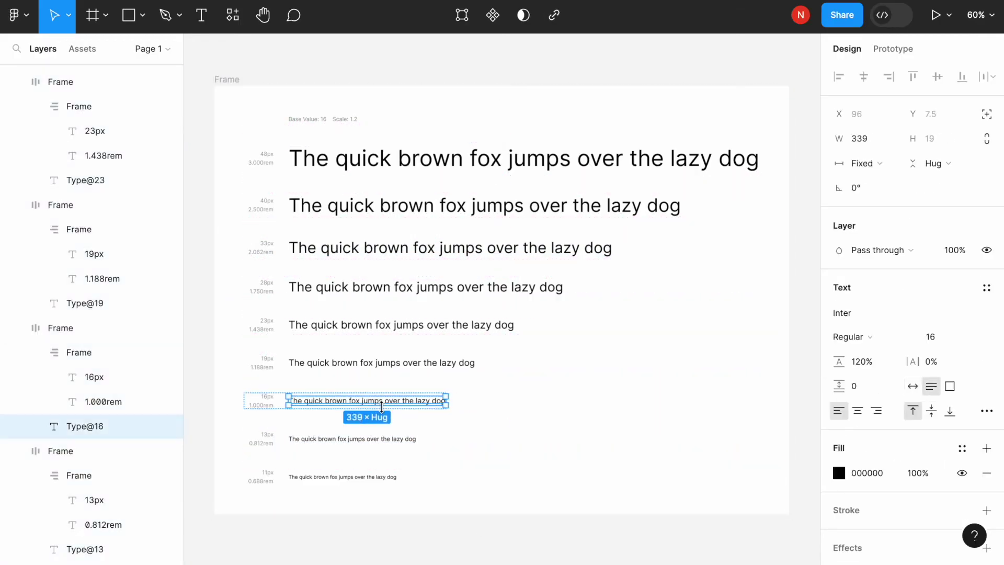
Step: Rename the 16px line 'Body' and the 48, 40, 33, 28px lines 'Heading 1' to 'Heading 4'
double_click(383, 401)
text(B)
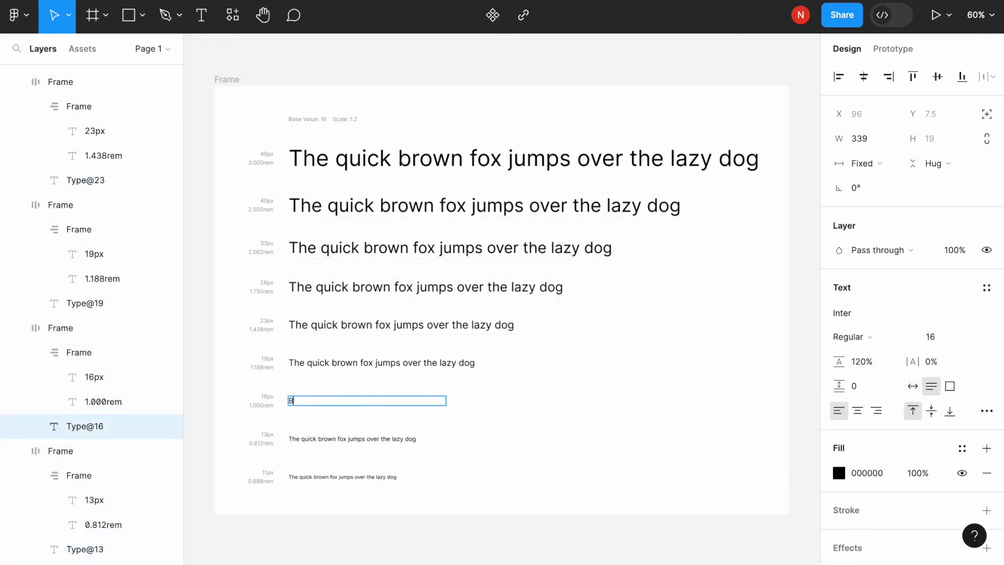
text(ody)
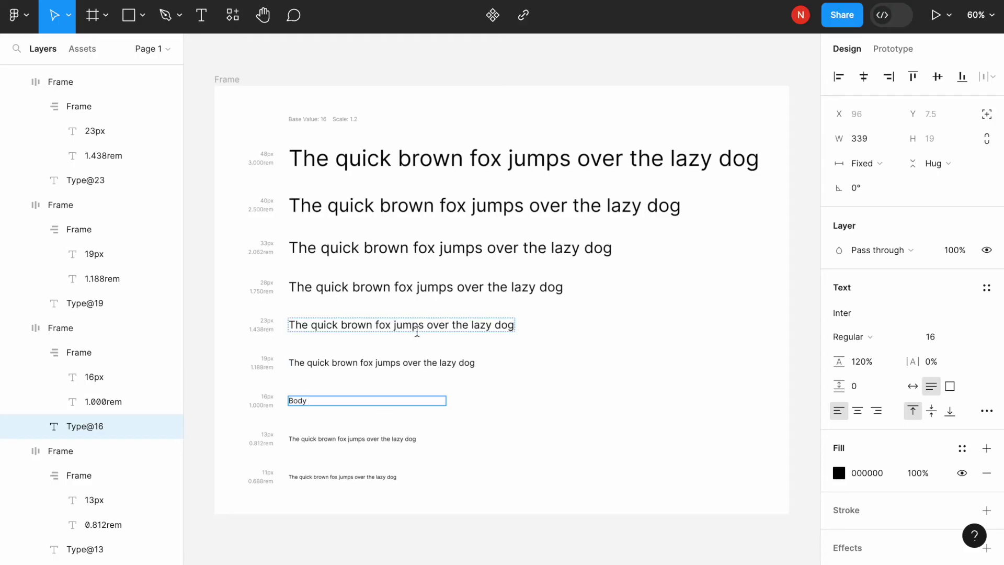
triple_click(405, 160)
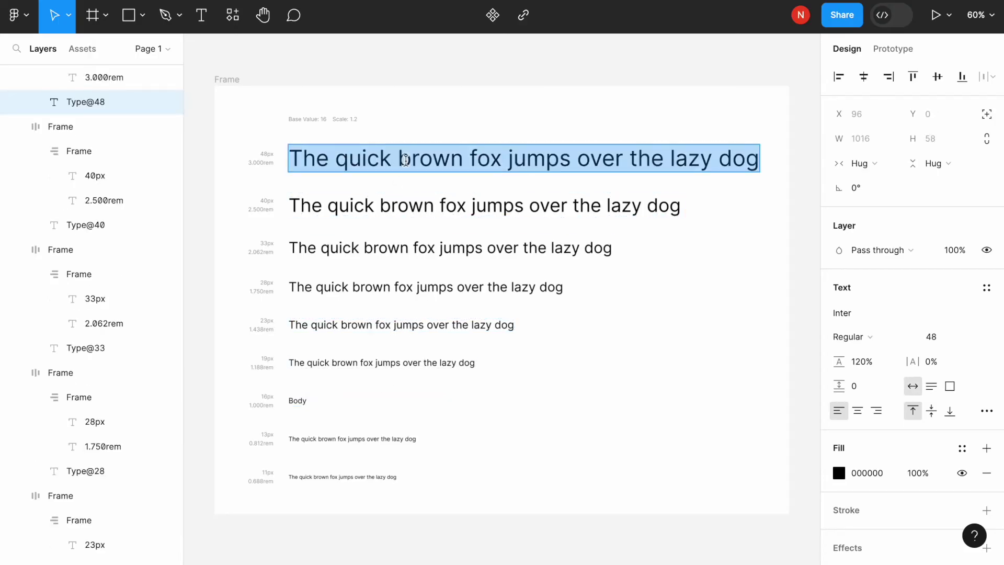
text(Heading 1)
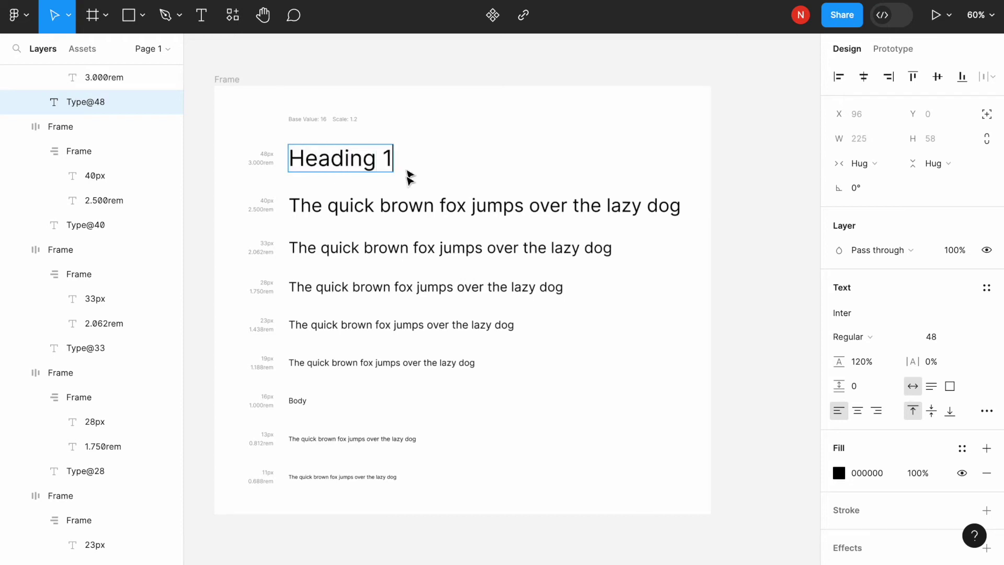
triple_click(406, 203)
text(He)
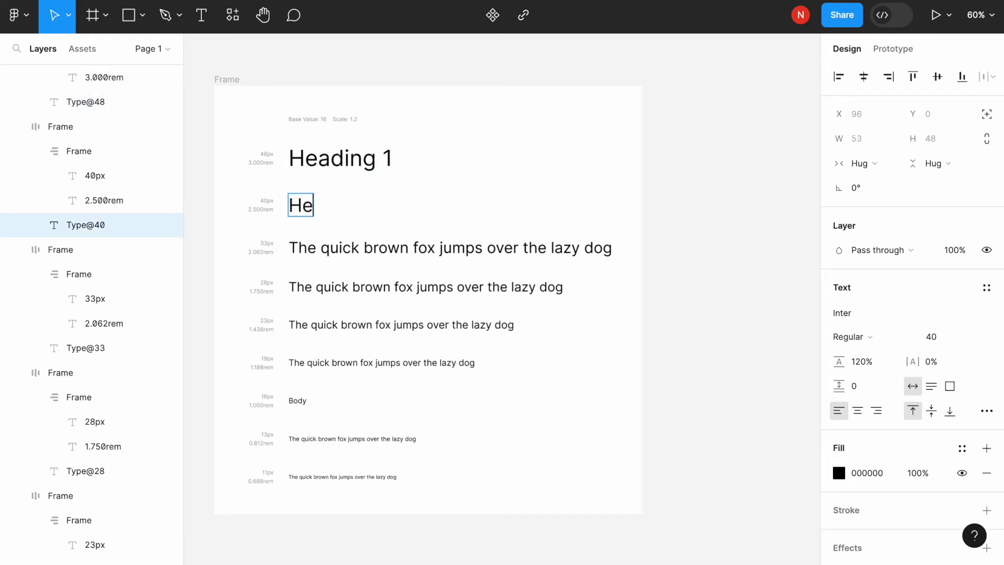
text(ading 2)
triple_click(391, 251)
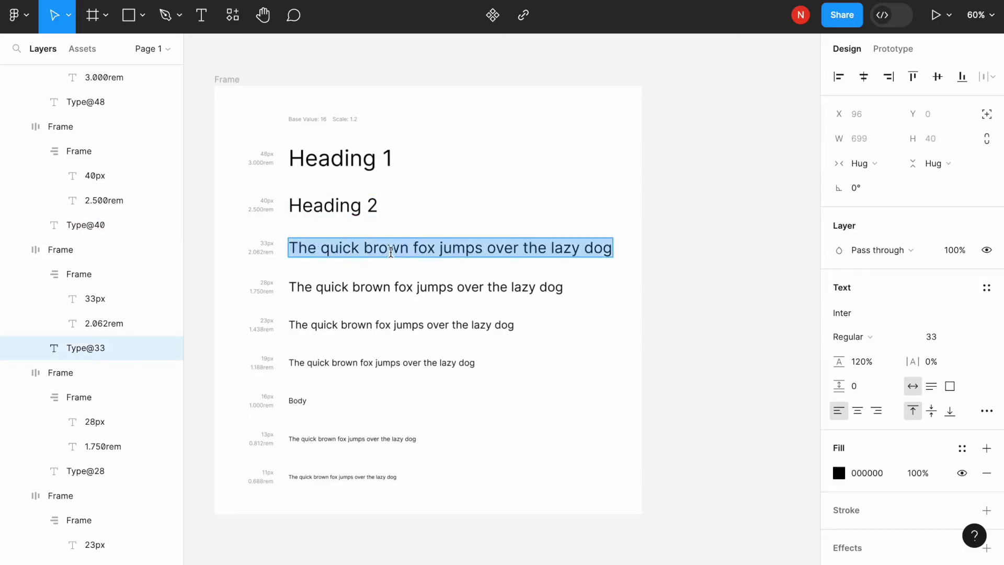
text(Heading 3)
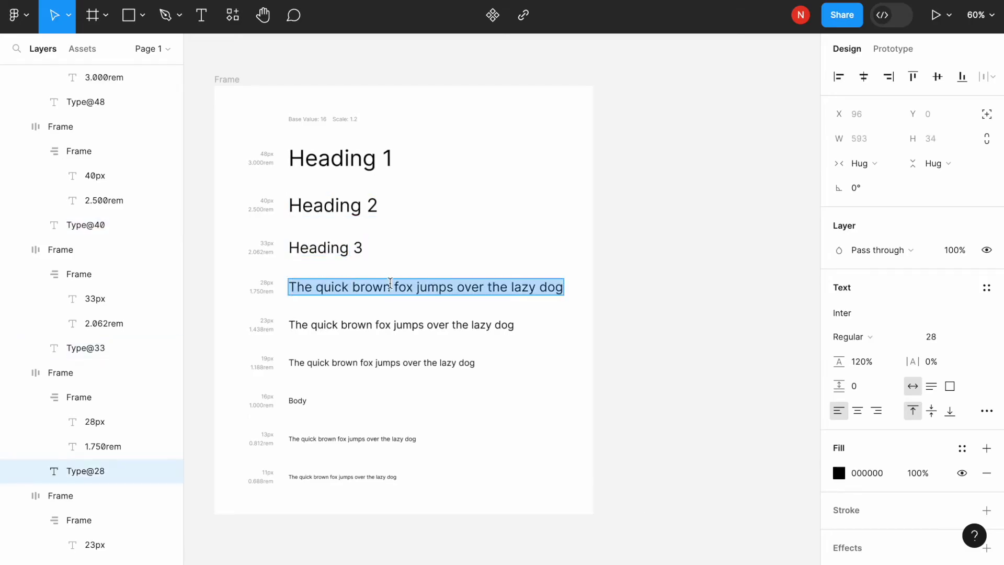
text(Heading 4)
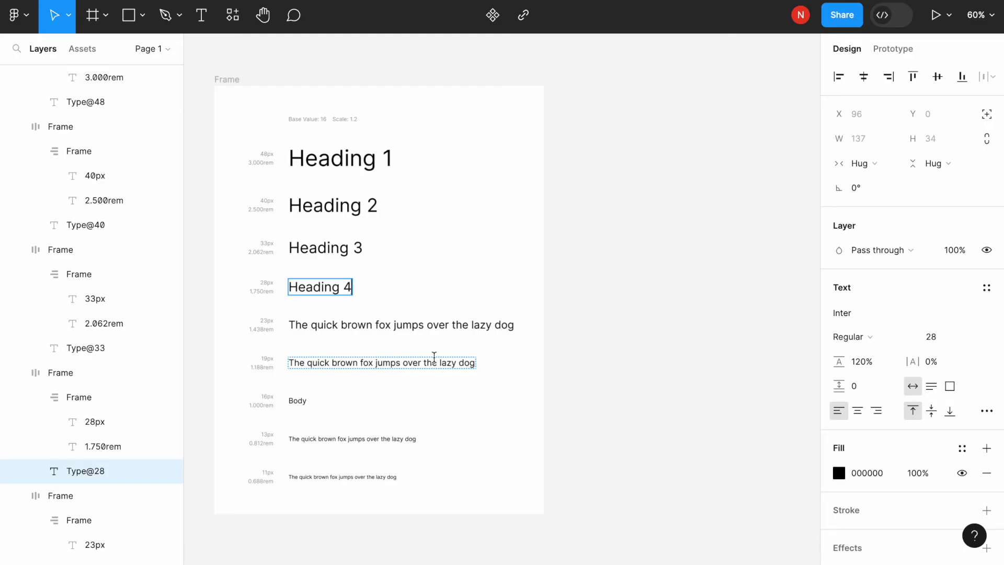
click(331, 154)
Step: Enter and exit the Heading 1 text, then clear the selection
double_click(331, 153)
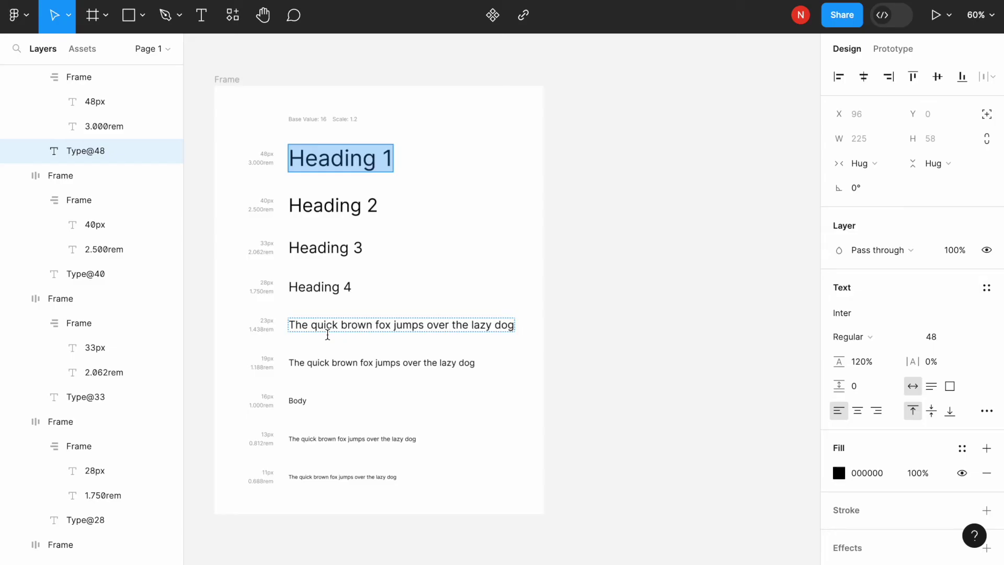
key(Escape)
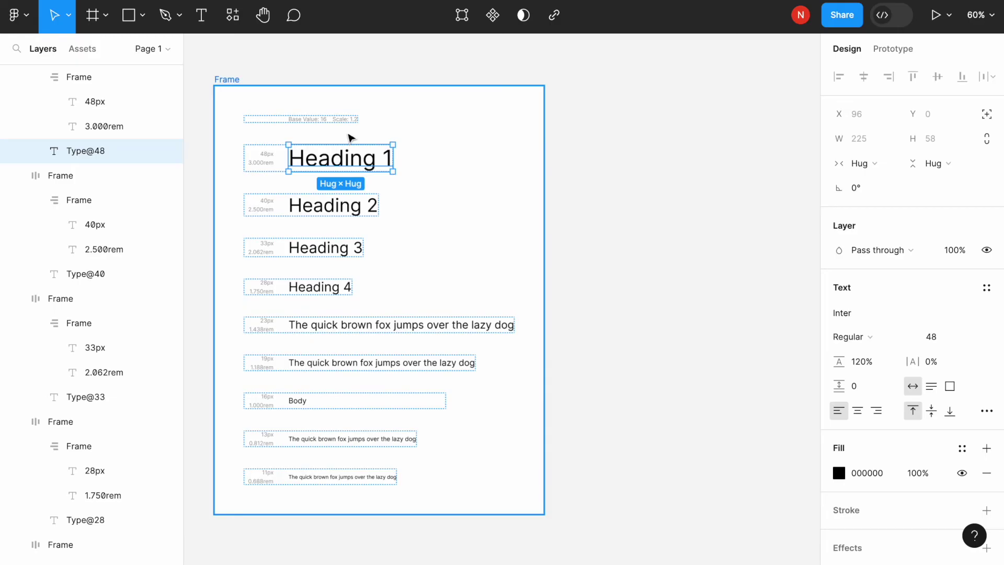
click(627, 130)
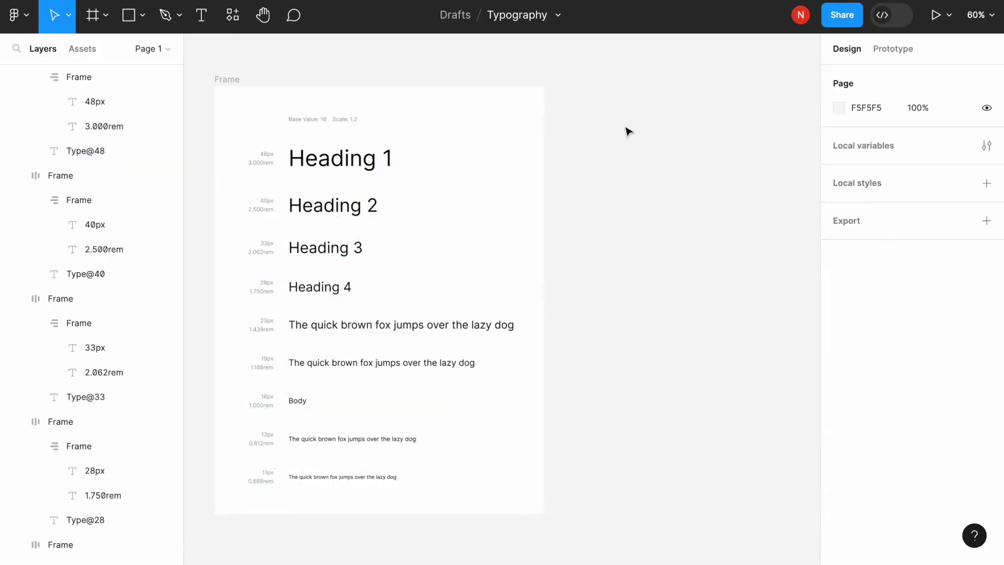
click(357, 167)
click(357, 166)
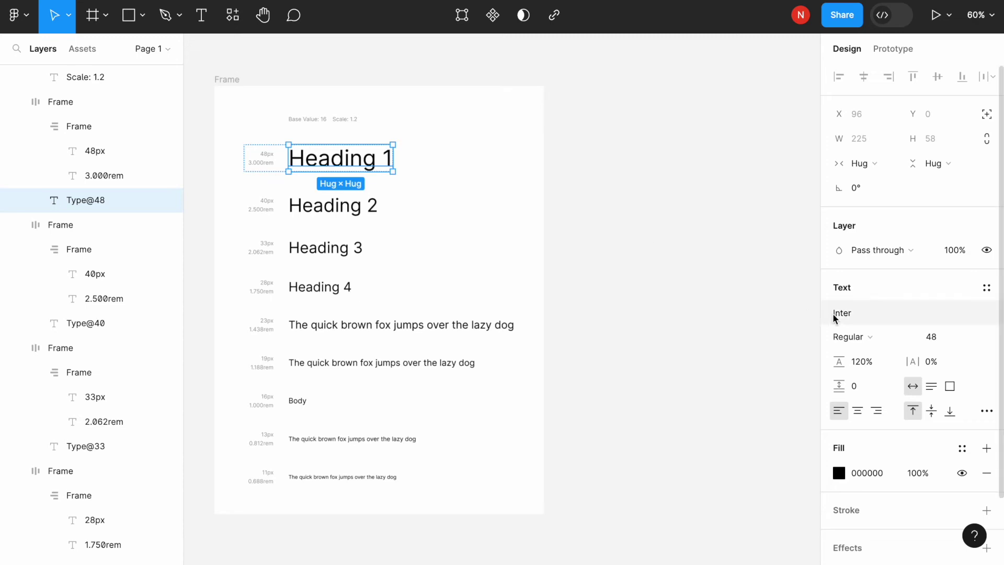
click(204, 72)
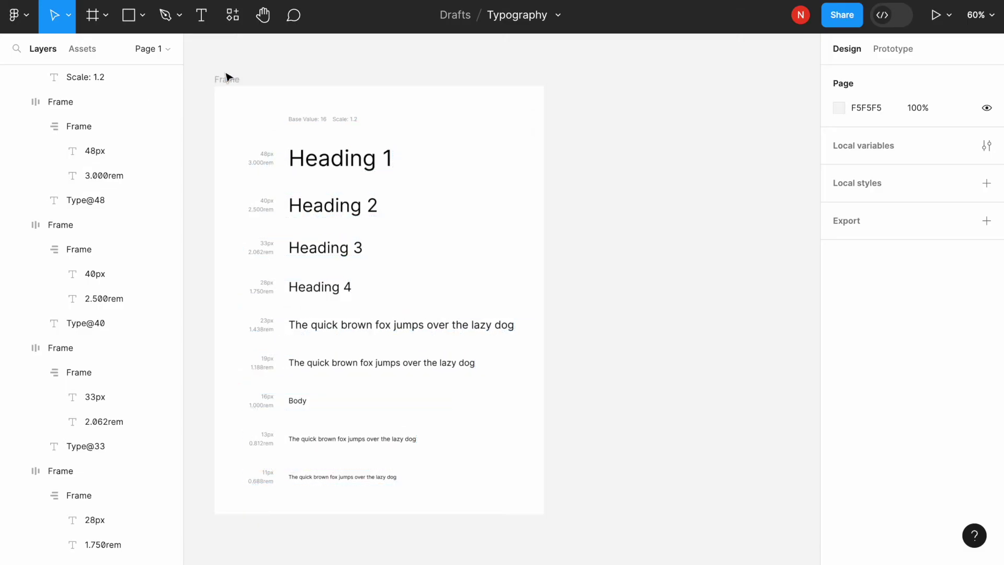
Step: Select the Heading 1 text, then click through the Heading 2–4 and 23px rows
click(359, 166)
click(359, 167)
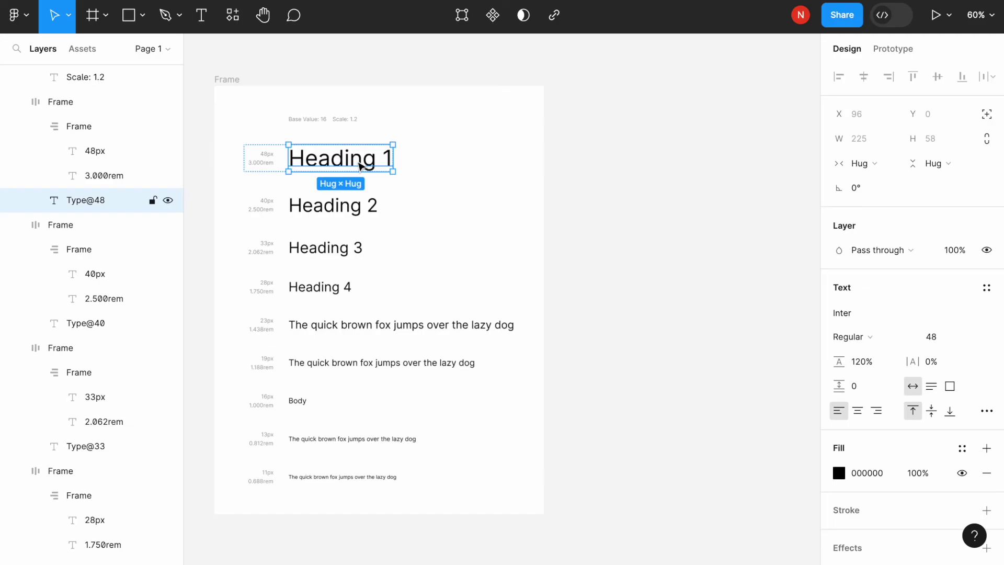
click(287, 204)
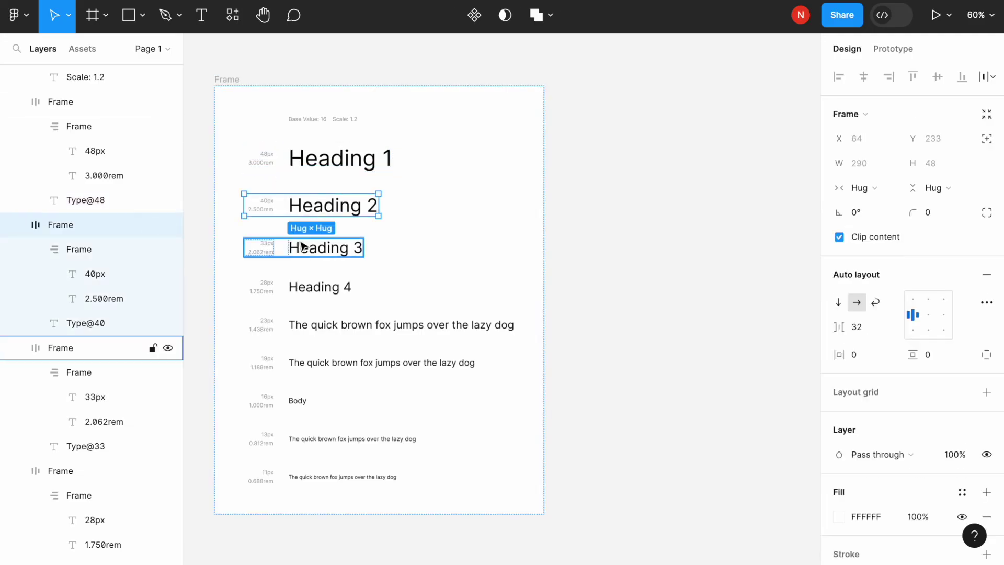
click(302, 254)
click(307, 291)
click(306, 328)
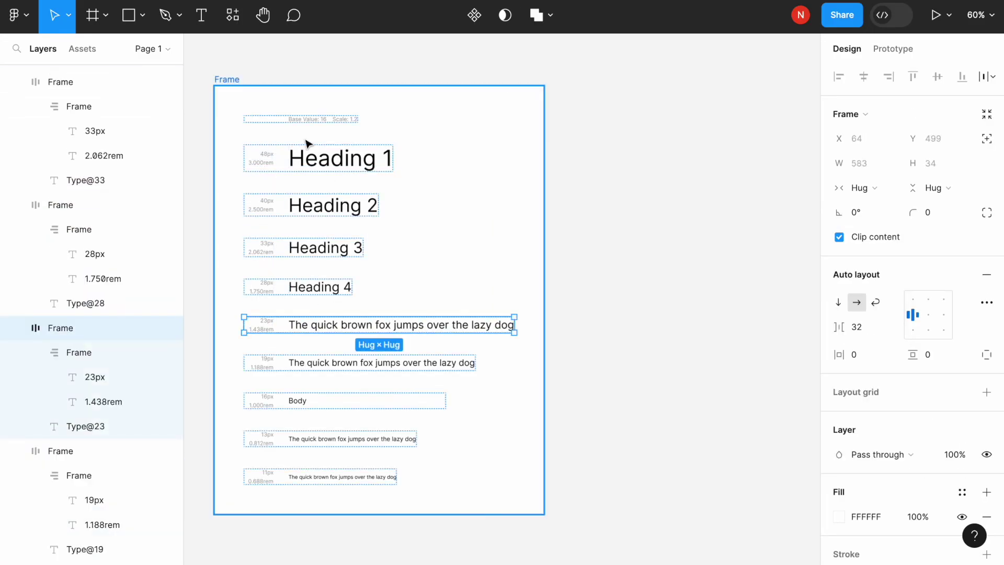
Step: Select all nine rows together, from Heading 1 down to the 11px line
click(321, 168)
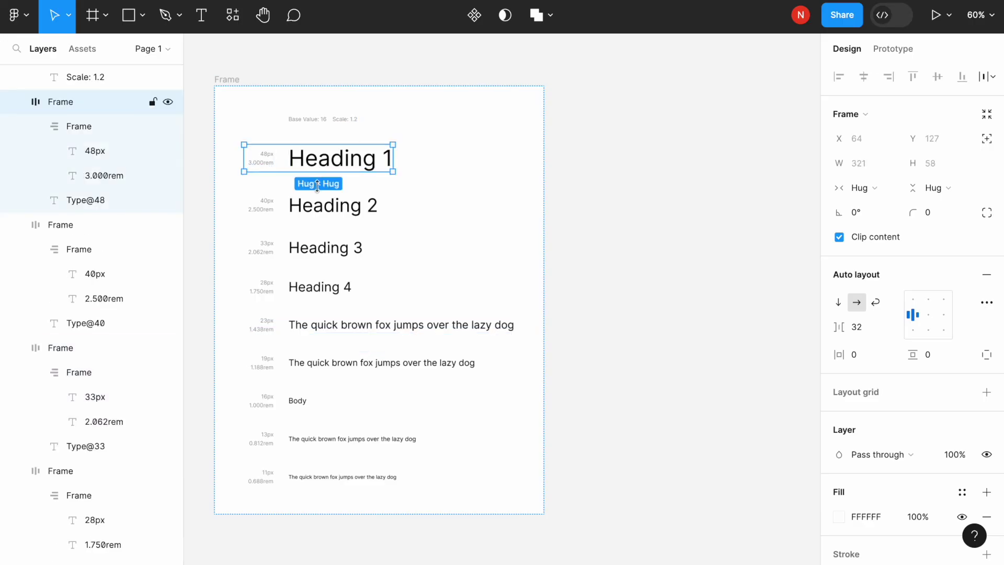
shift+click(329, 211)
shift+click(327, 247)
shift+click(327, 290)
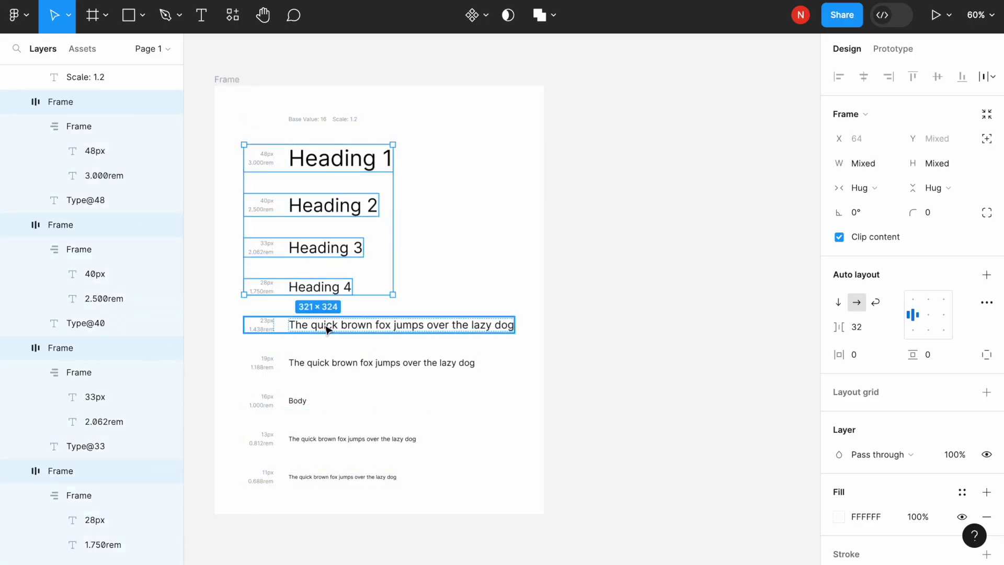
shift+click(327, 327)
shift+click(324, 369)
shift+click(291, 401)
shift+click(291, 442)
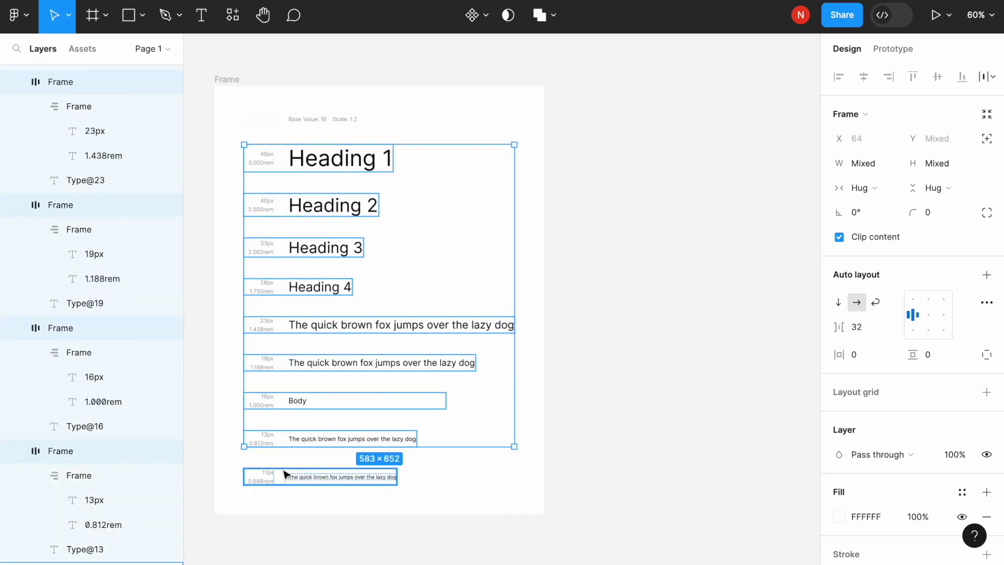
shift+click(284, 475)
click(17, 16)
Step: Use Fonts Changer to replace Inter - Regular with SF Pro - Medium in all selected text
mouse_move(73, 259)
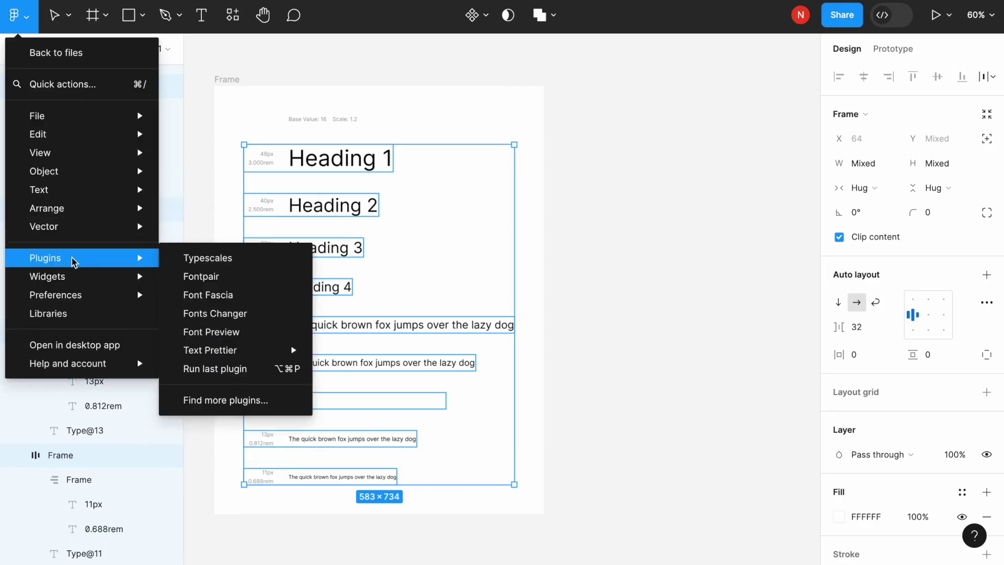
click(259, 315)
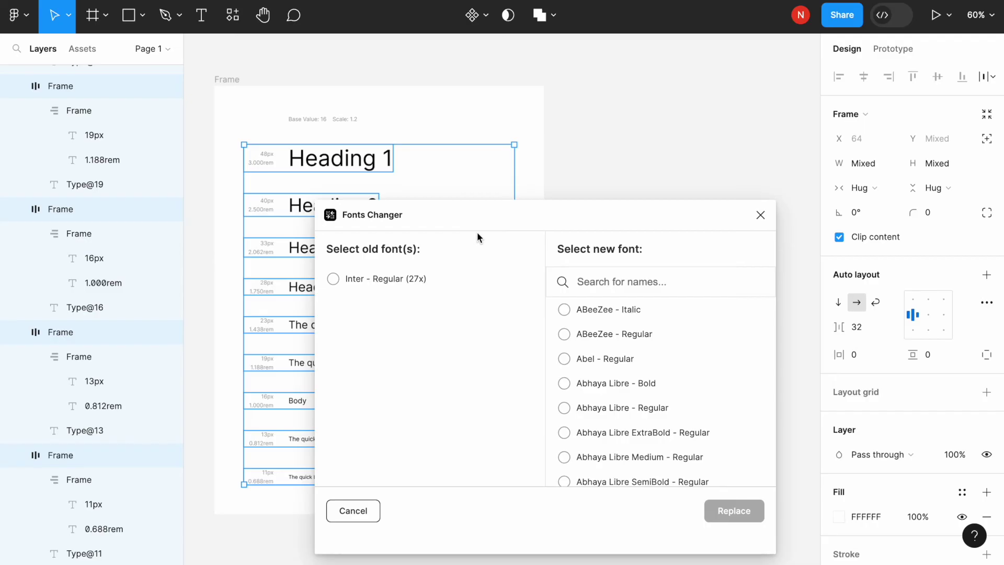
click(335, 281)
click(626, 279)
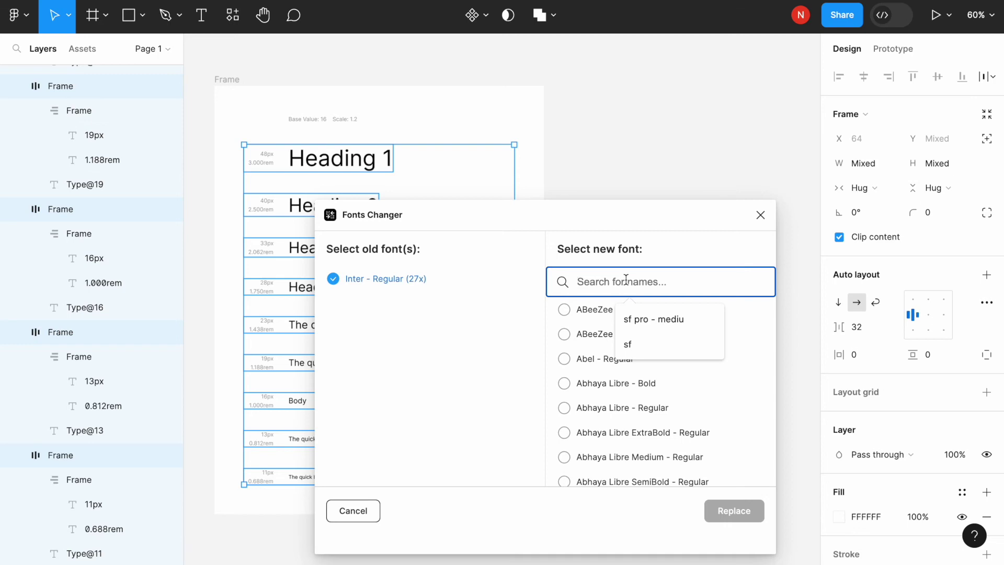
click(651, 318)
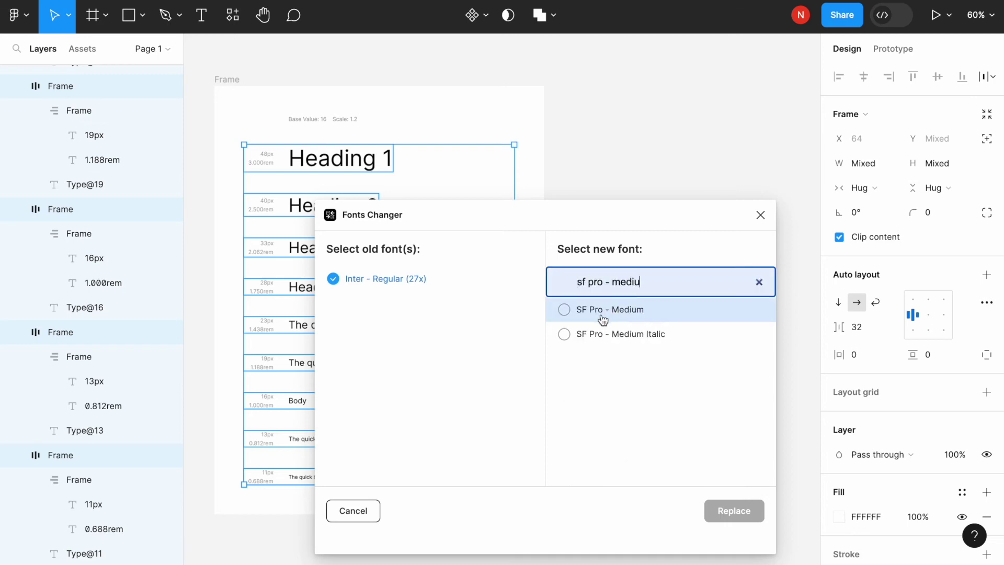
click(564, 311)
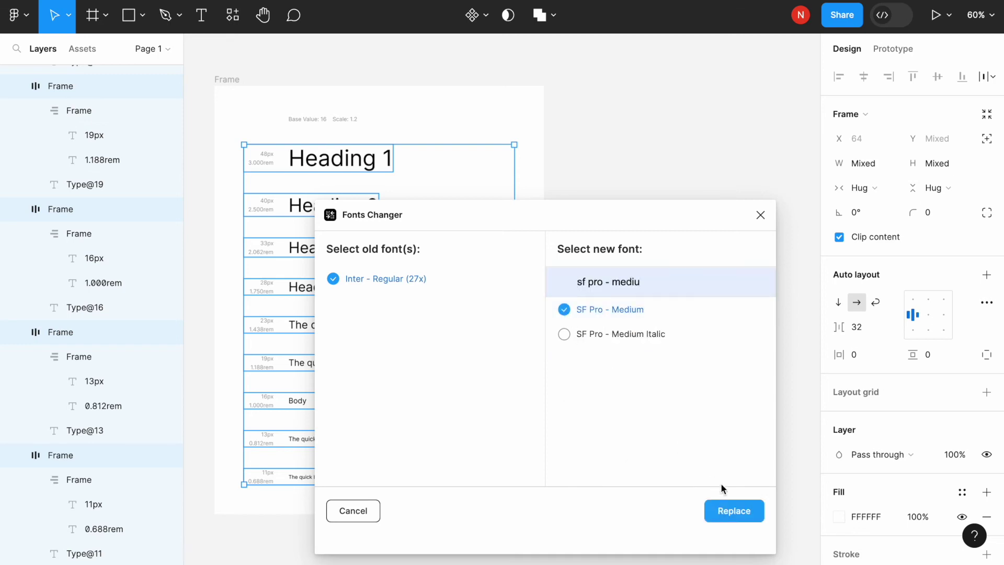
click(734, 516)
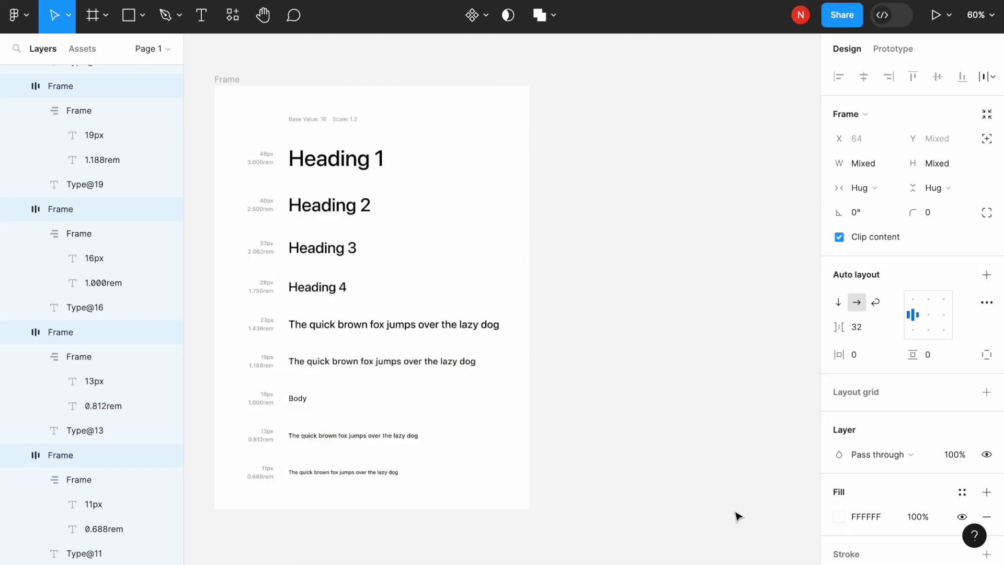
click(632, 260)
scroll(617, 236, down, 2)
scroll(619, 238, left, 3)
scroll(618, 236, left, 2)
key(shift+1)
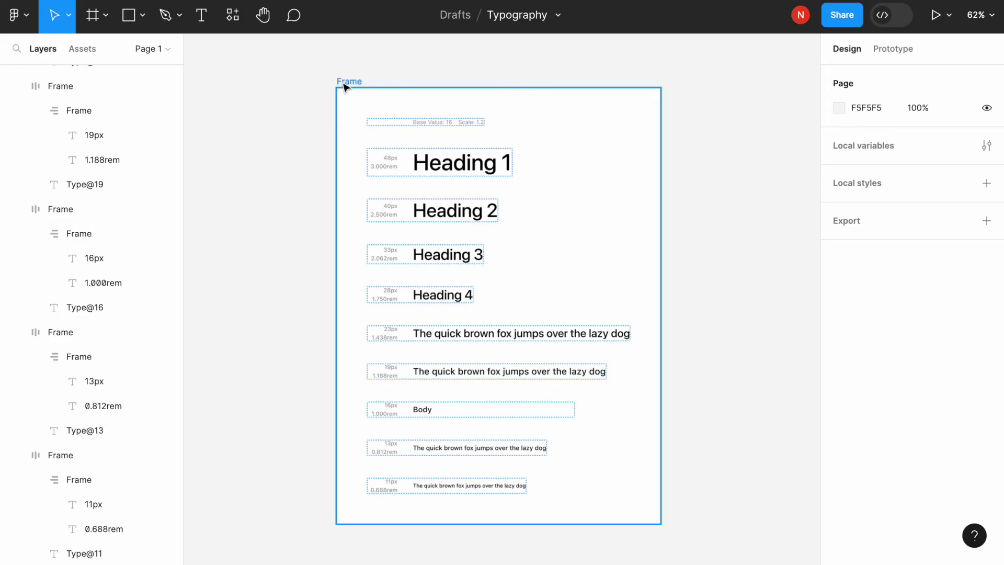
Step: Launch the Font Fascia plugin from the main menu's Plugins list
click(31, 26)
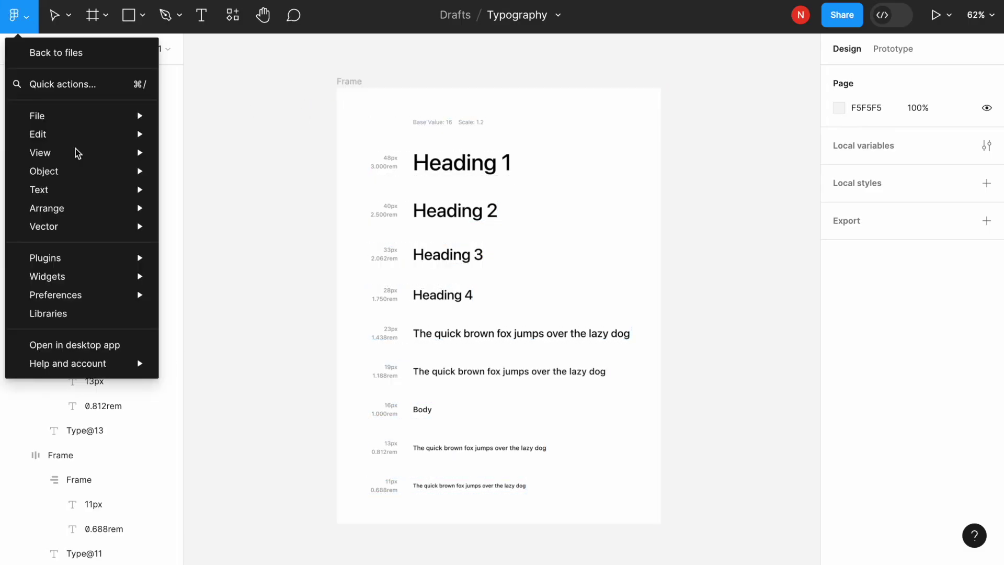
mouse_move(104, 257)
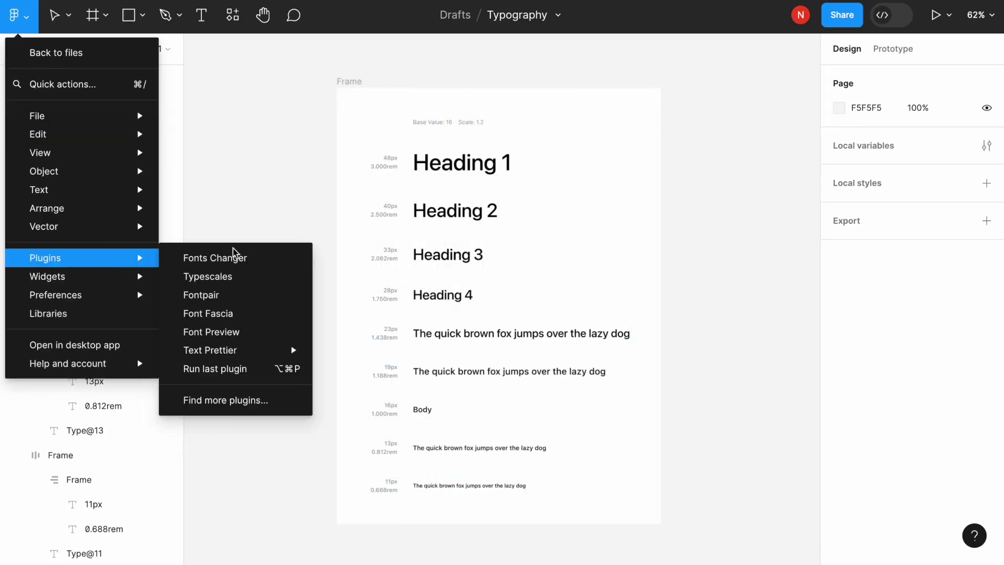
click(263, 313)
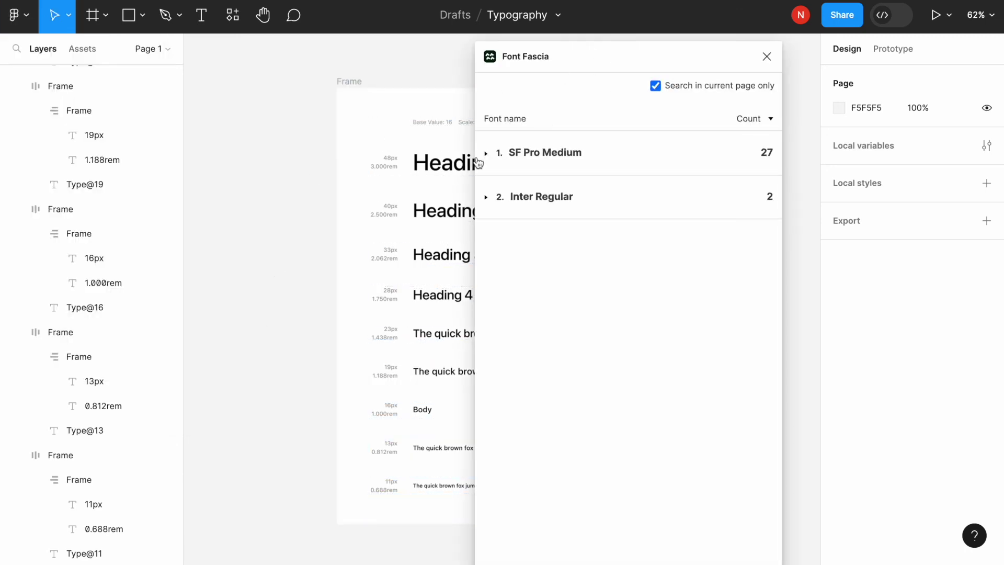
scroll(285, 211, up, 5)
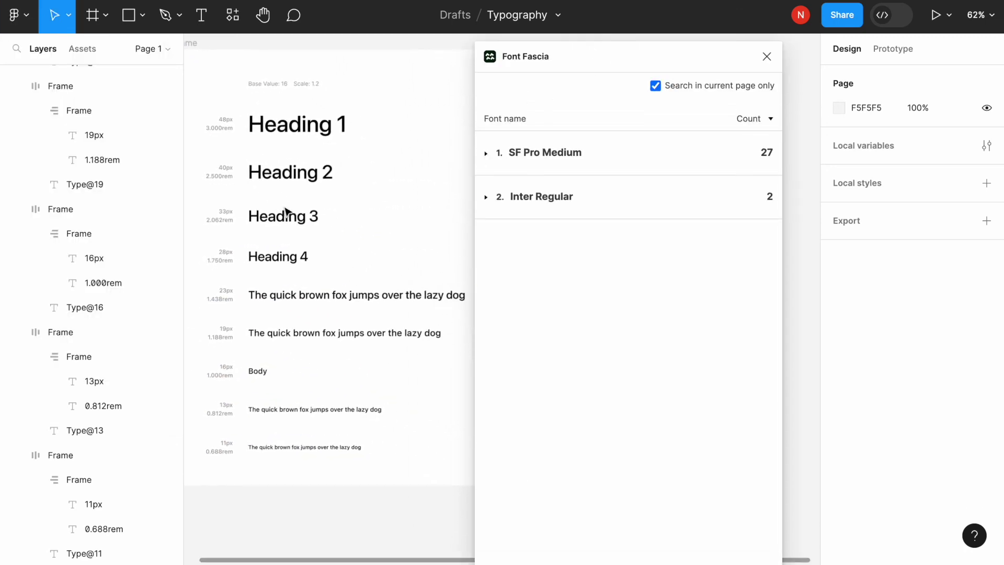
Step: Expand the SF Pro Medium layers, jump to the 48px and 40px layers, then collapse it
click(487, 158)
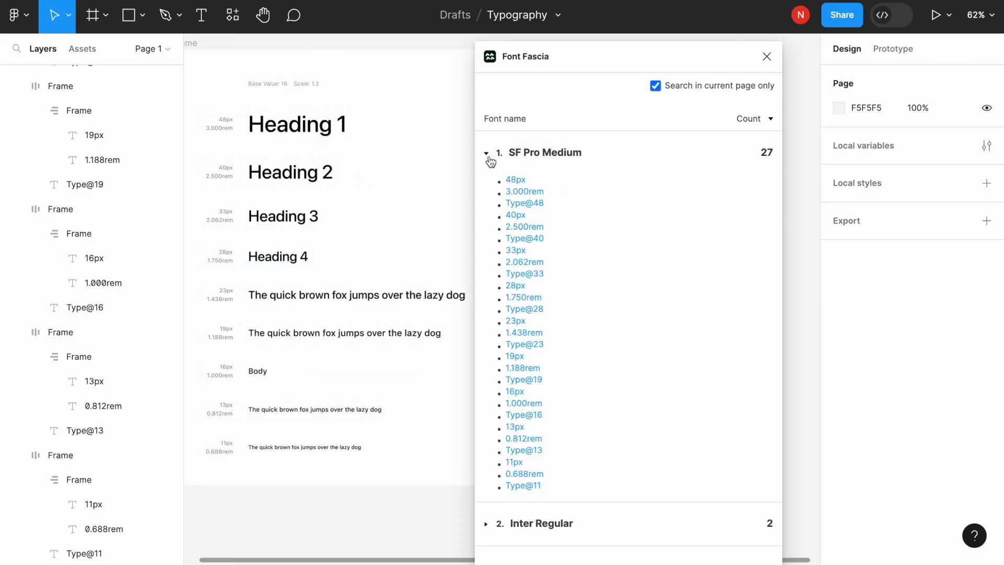
click(525, 203)
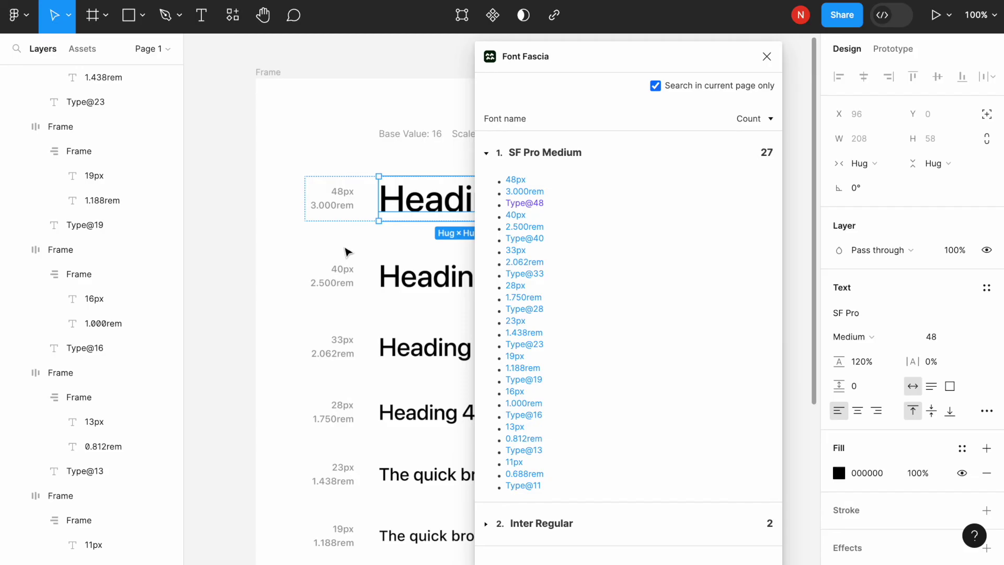
click(516, 215)
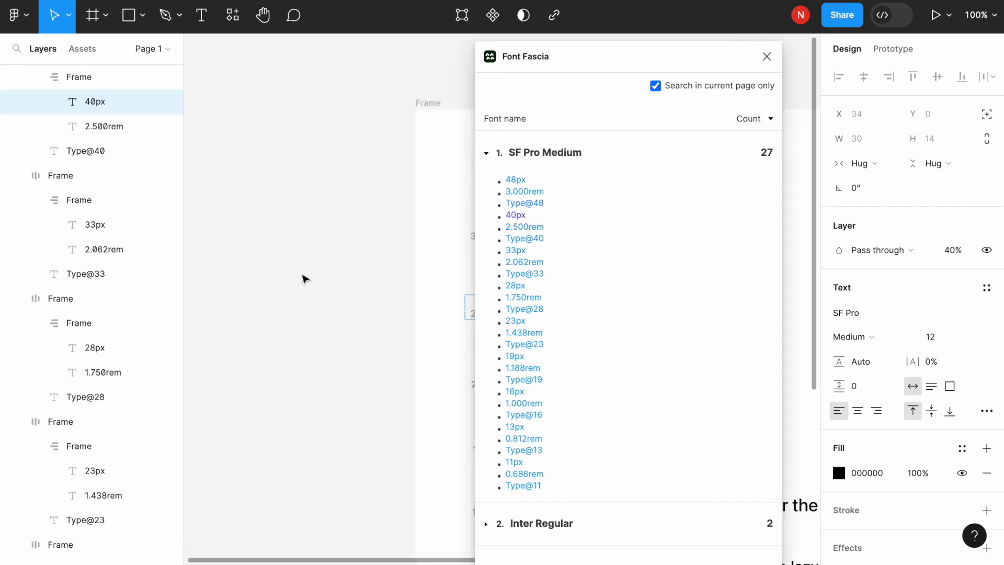
click(485, 155)
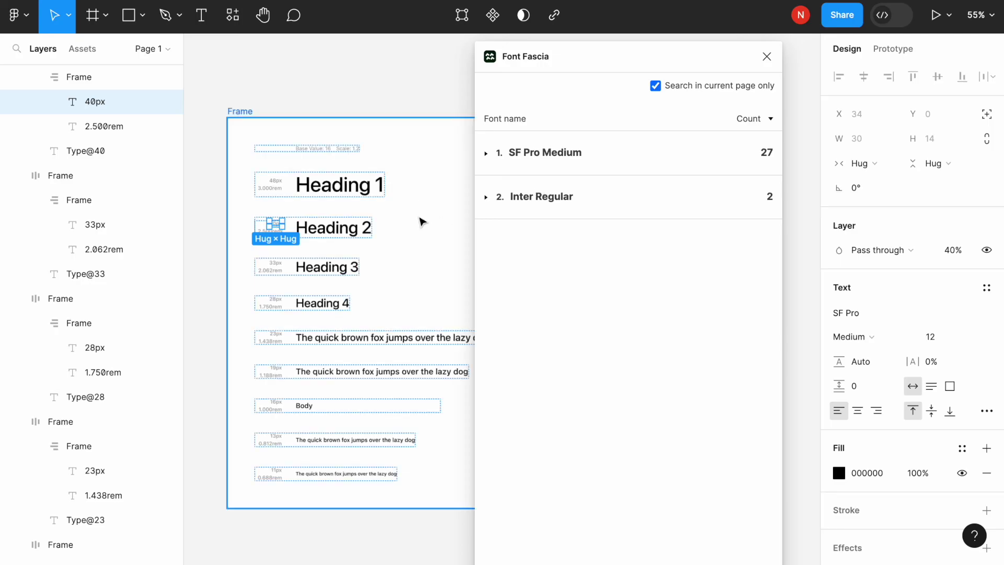
scroll(421, 219, down, 3)
scroll(421, 219, up, 3)
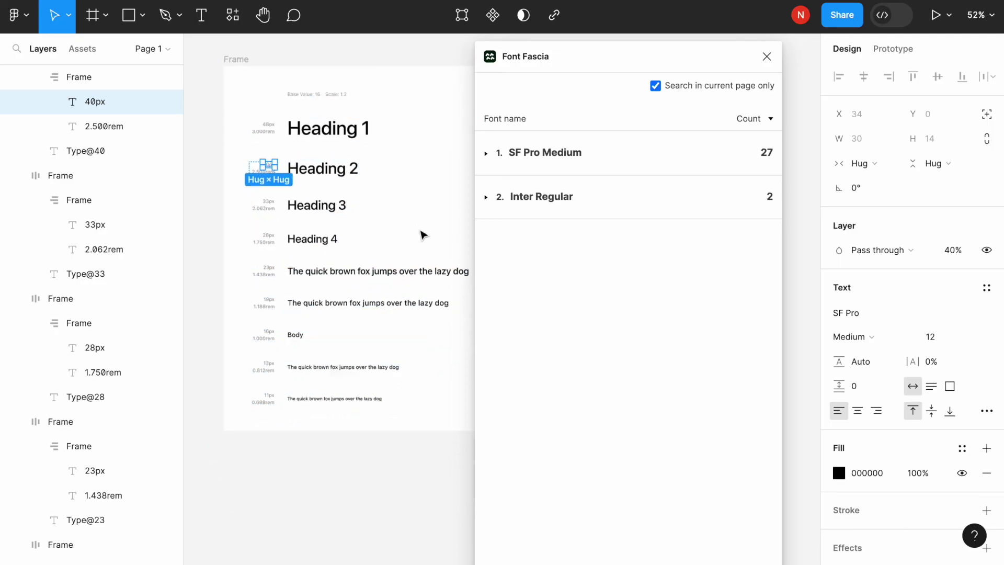
Step: Check the Inter Regular layers, jump to 'Base Value: 16', then close Font Fascia and deselect
click(493, 202)
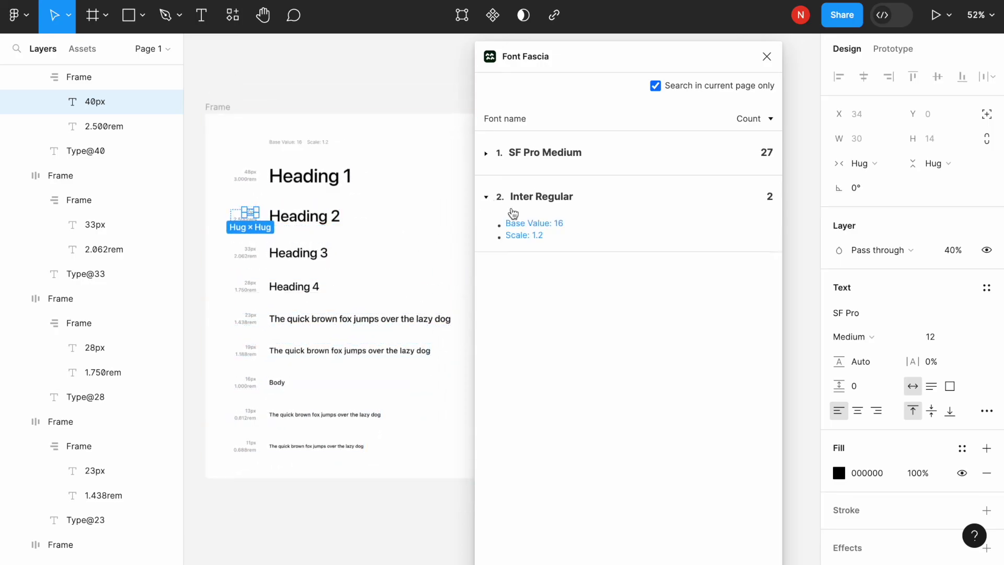
click(543, 224)
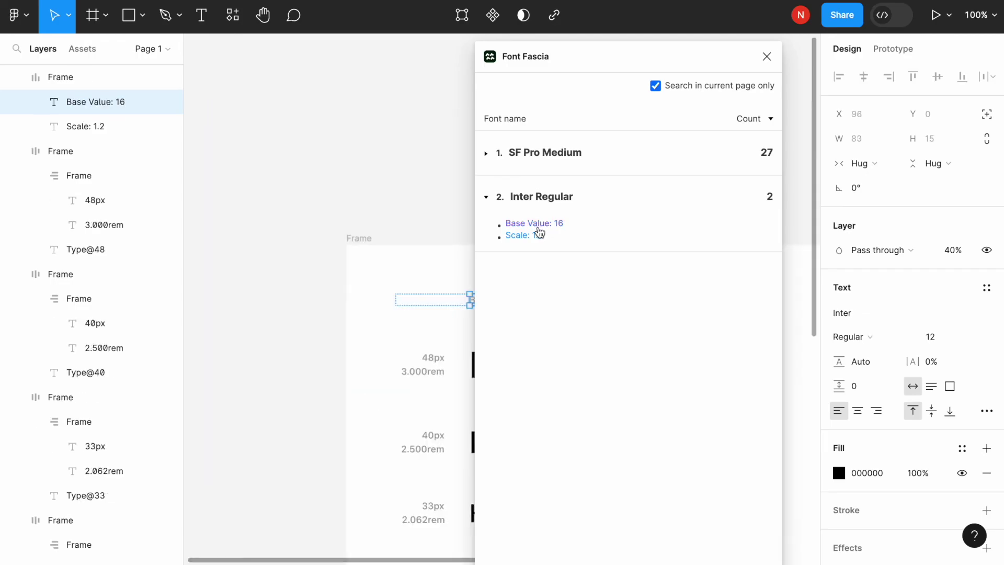
scroll(364, 289, right, 2)
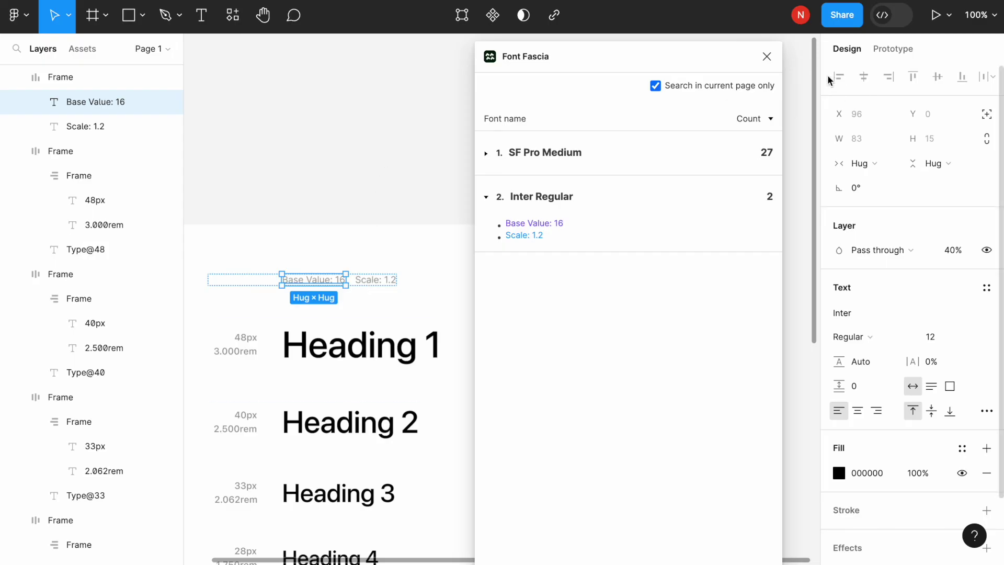
click(767, 56)
scroll(550, 151, left, 2)
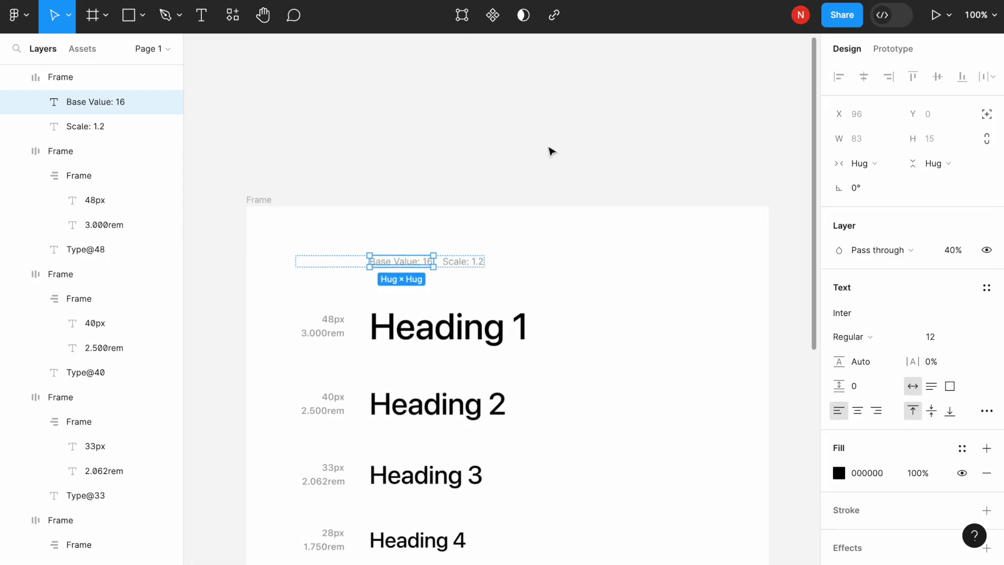
scroll(550, 151, down, 3)
click(550, 151)
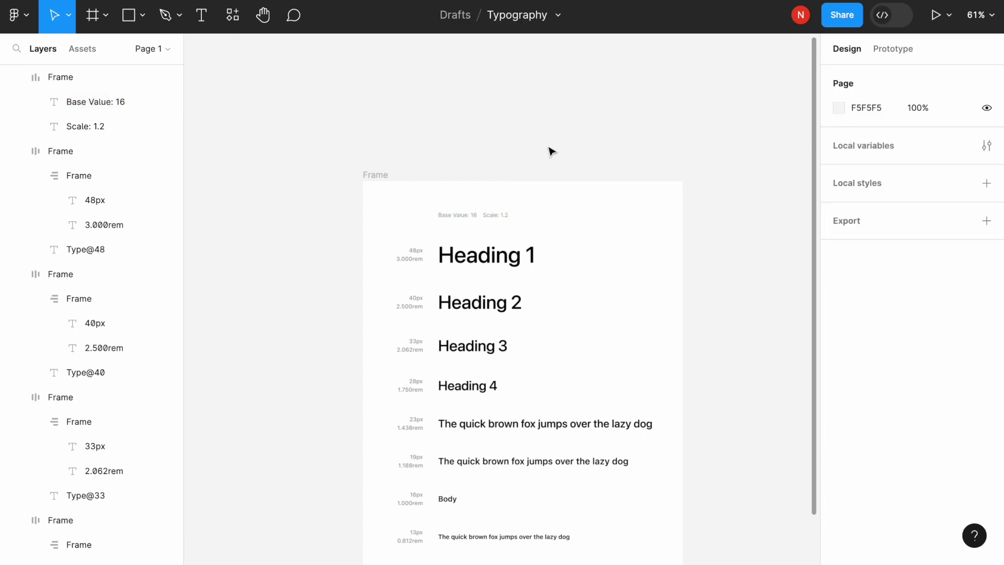